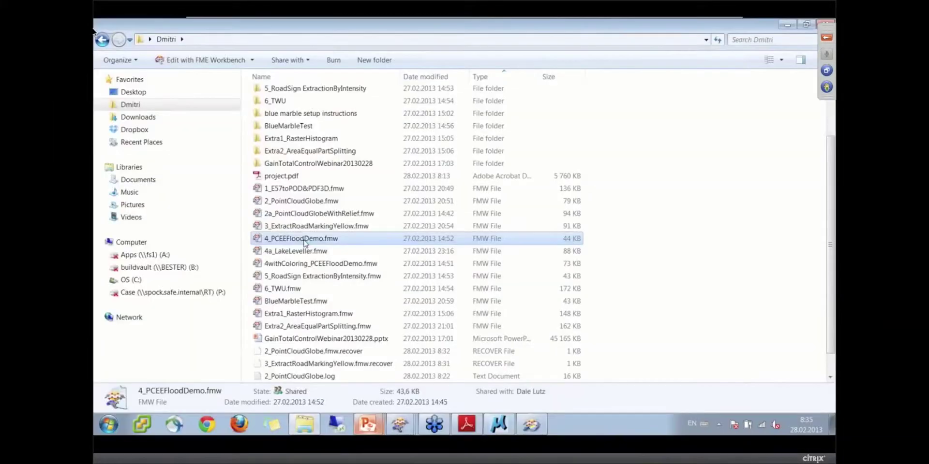
Open the 4_PCEEFloodDemo.fmw workspace from the Dmitri folder in FME Workbench
{"action": "double_click", "coordinate": [305, 239]}
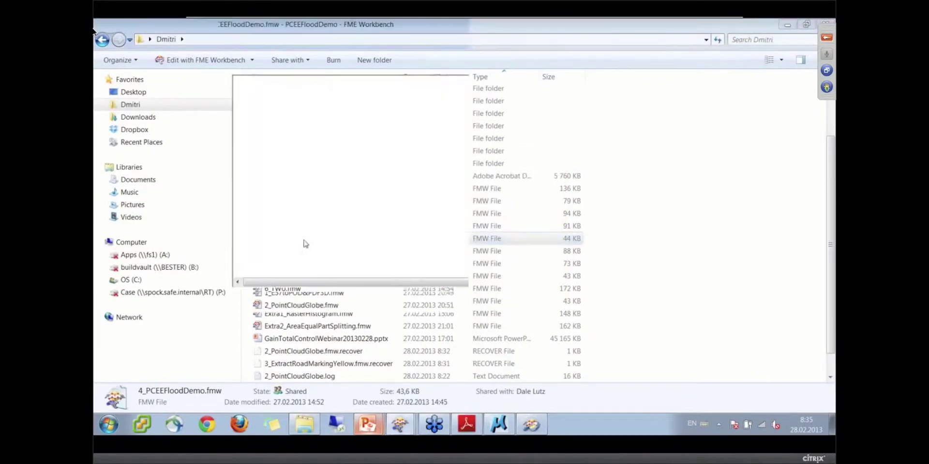
Tidy the canvas by nudging the expression evaluator, SourceLAS and FloodLevel into place
{"action": "left_click_drag", "start_coordinate": [399, 204], "coordinate": [408, 208]}
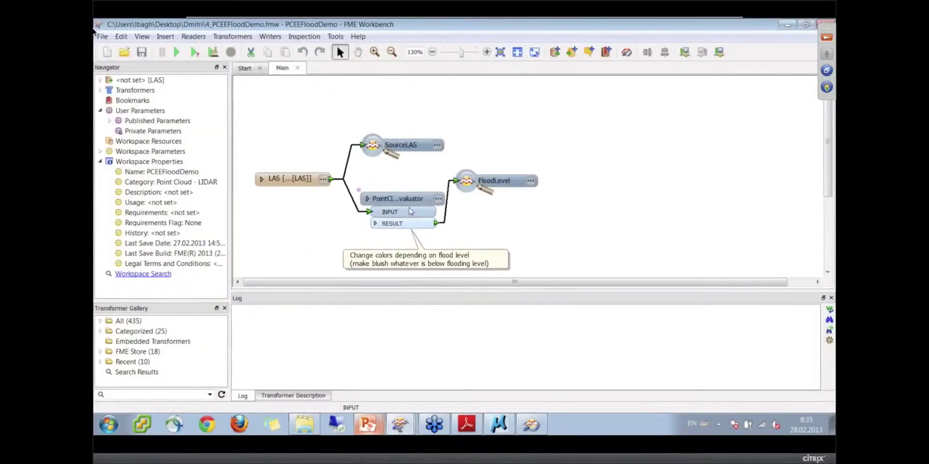
{"action": "left_click_drag", "start_coordinate": [411, 153], "coordinate": [413, 150]}
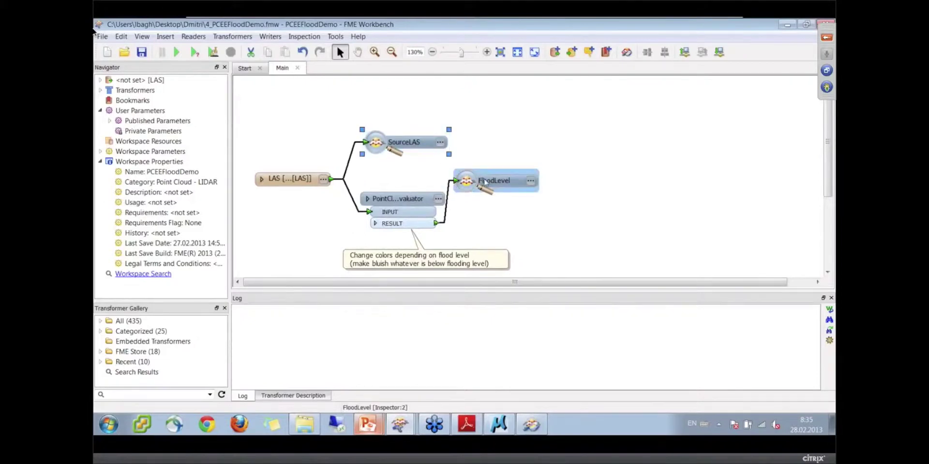
{"action": "left_click_drag", "start_coordinate": [484, 181], "coordinate": [491, 180]}
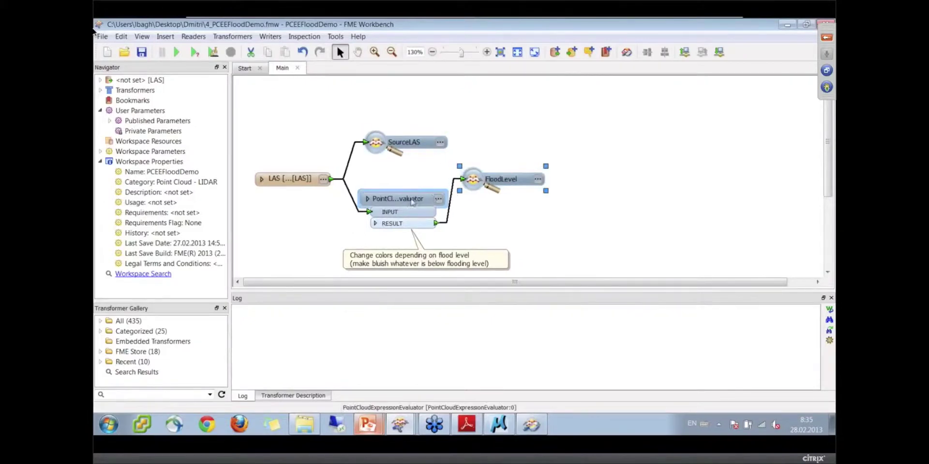
Open the PointCloudExpressionEvaluator parameters, widened so the Color R, G, B expressions show fully
{"action": "left_click", "coordinate": [439, 199]}
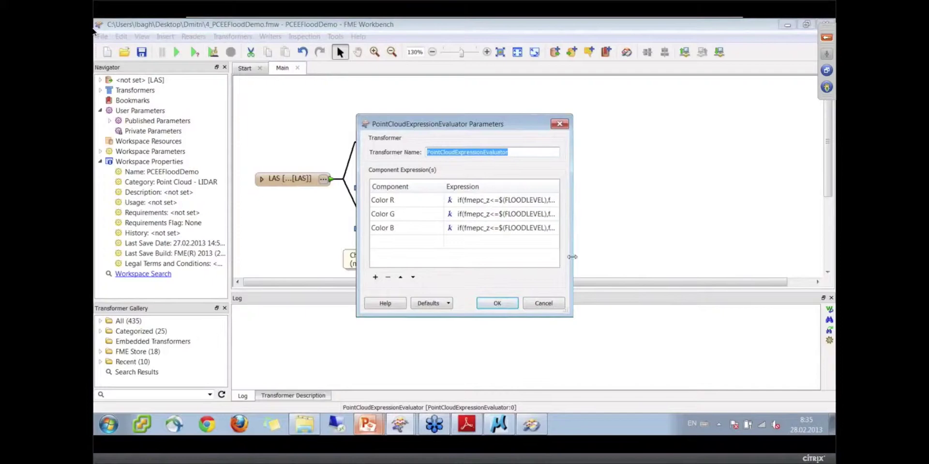
{"action": "left_click_drag", "start_coordinate": [572, 257], "coordinate": [732, 261]}
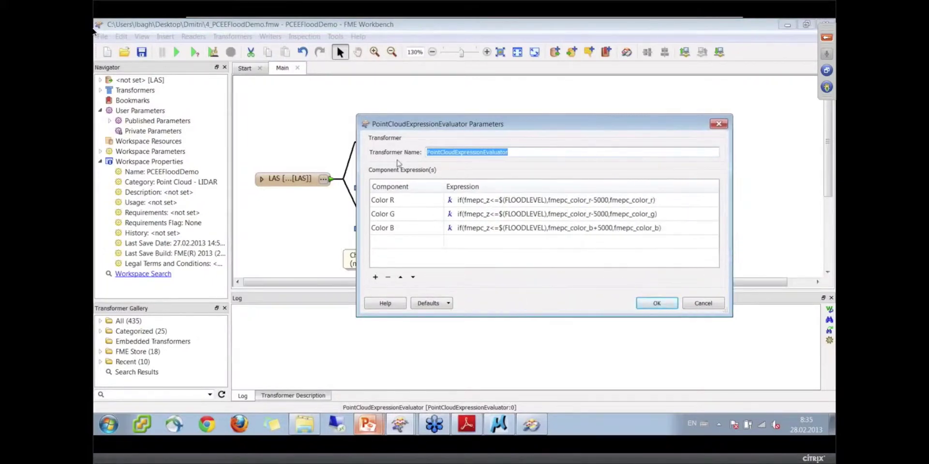
{"action": "left_click", "coordinate": [429, 202]}
{"action": "left_click", "coordinate": [436, 202]}
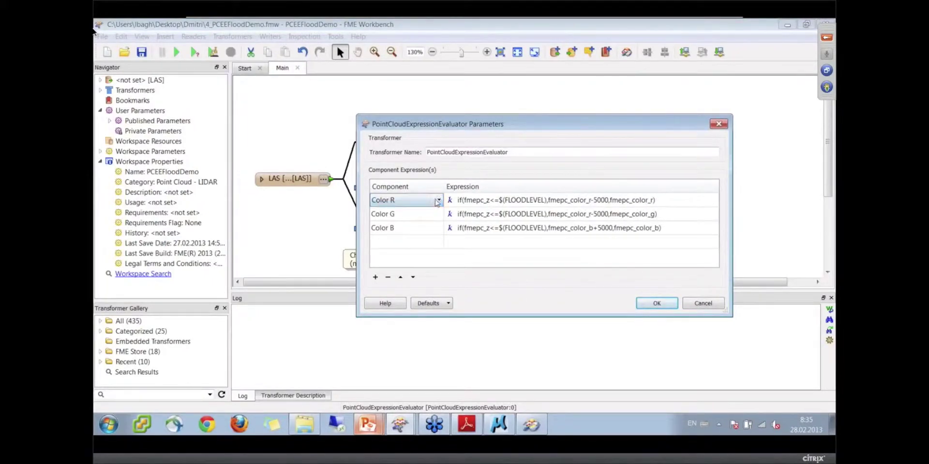
{"action": "left_click", "coordinate": [438, 202]}
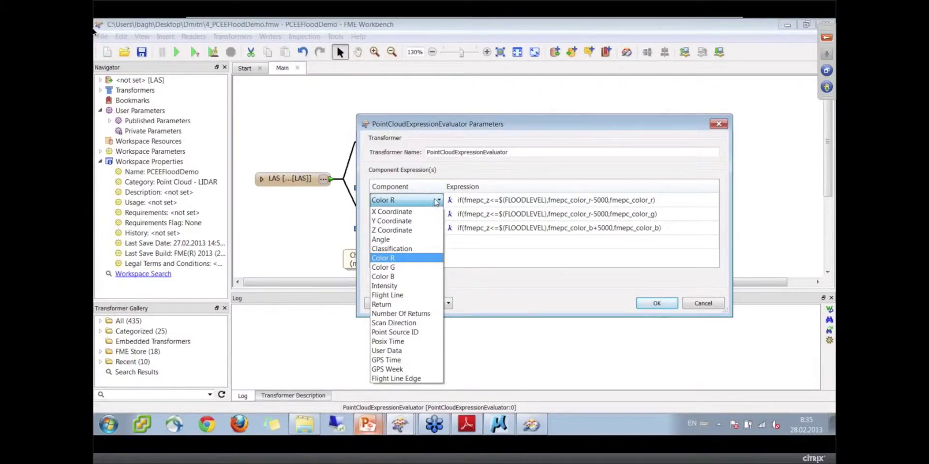
{"action": "left_click", "coordinate": [429, 201]}
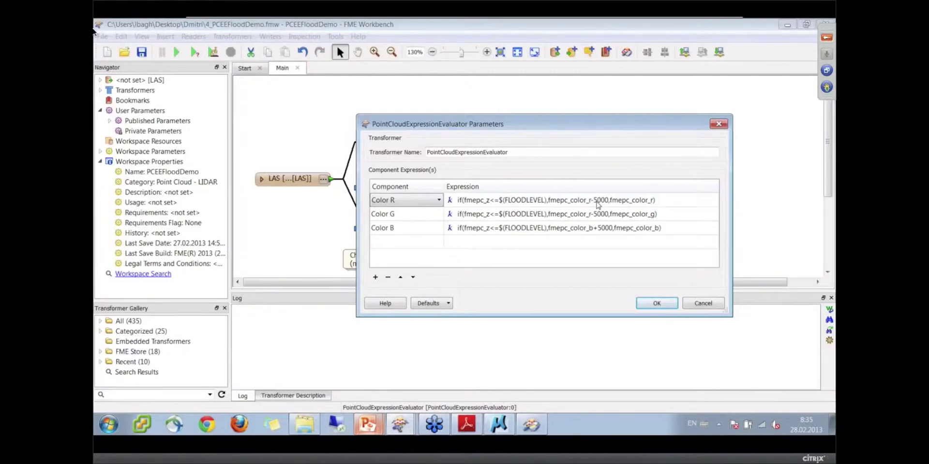
Run the workspace with Expected Flood Level changed from 230 to 250
{"action": "left_click", "coordinate": [704, 303]}
{"action": "key", "text": "F5"}
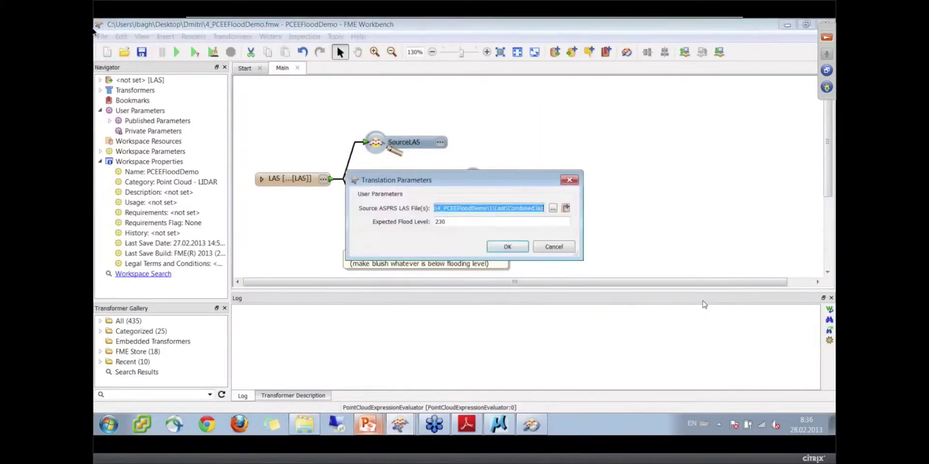
{"action": "left_click", "coordinate": [479, 224]}
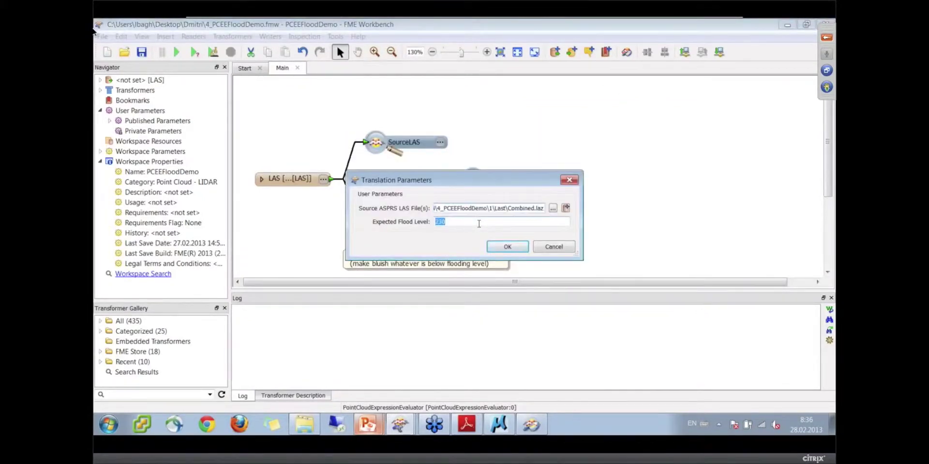
{"action": "type", "text": "250"}
{"action": "left_click", "coordinate": [507, 247]}
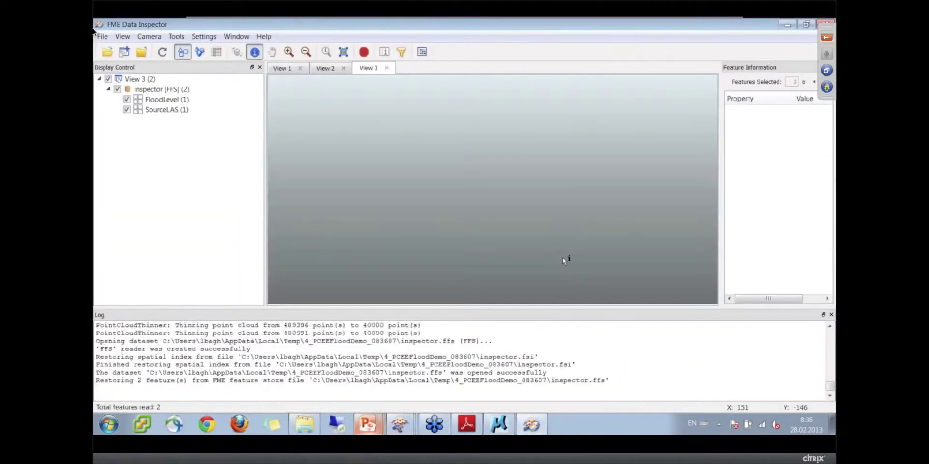
Hide FloodLevel and orbit and zoom the source point cloud into 3D perspective
{"action": "left_click", "coordinate": [126, 99]}
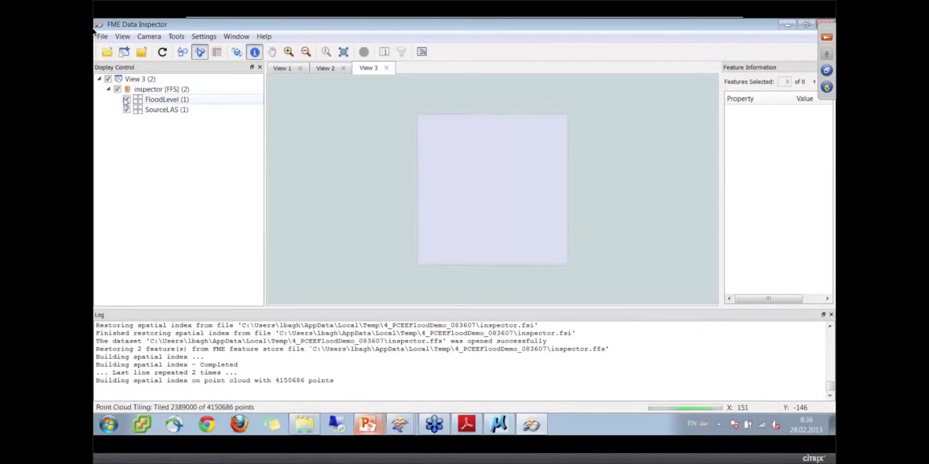
{"action": "left_click", "coordinate": [236, 52]}
{"action": "left_click_drag", "start_coordinate": [381, 160], "coordinate": [480, 221]}
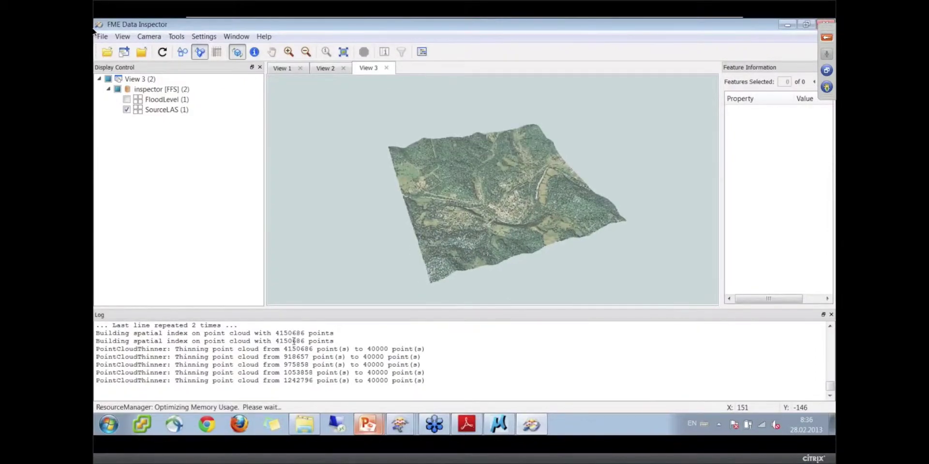
{"action": "left_click_drag", "start_coordinate": [521, 254], "coordinate": [494, 210]}
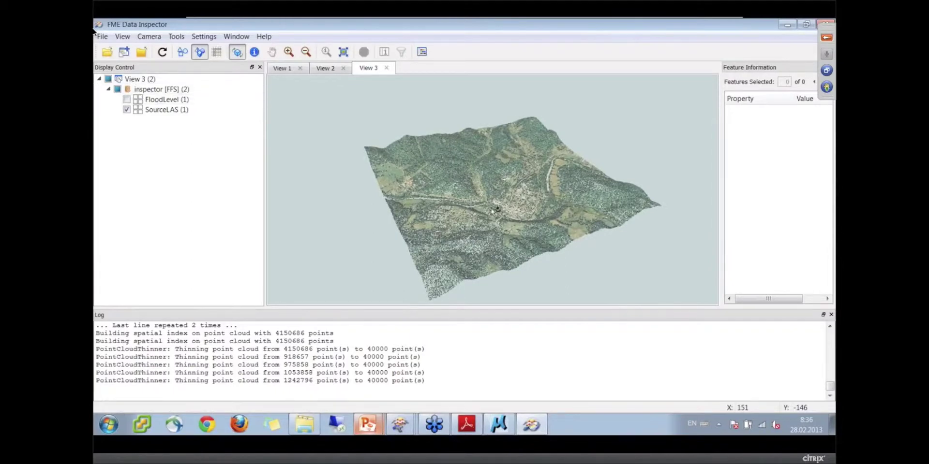
{"action": "scroll", "coordinate": [492, 211], "scroll_direction": "up", "scroll_amount": 3}
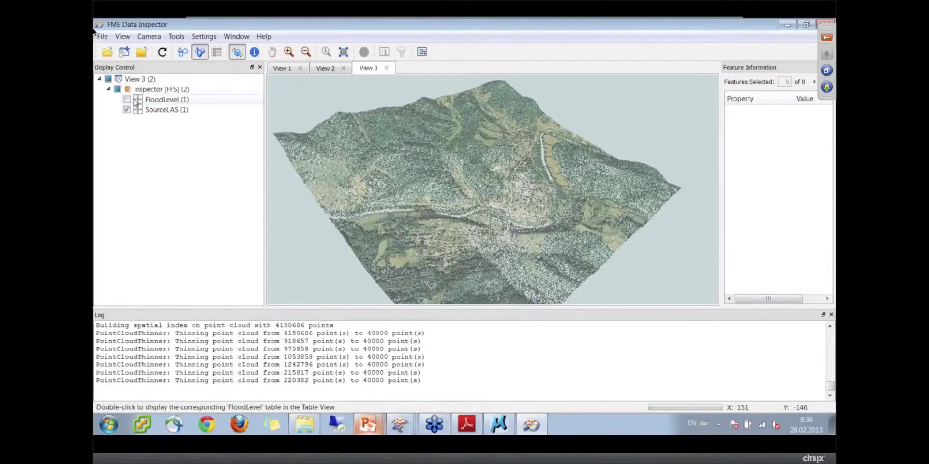
Show only the FloodLevel cloud and rotate the view over the flooded valley
{"action": "left_click", "coordinate": [126, 99]}
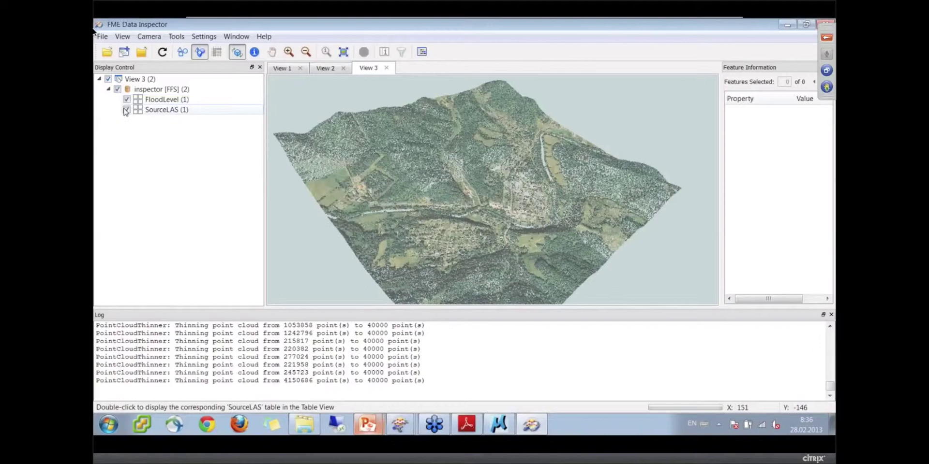
{"action": "left_click", "coordinate": [127, 110]}
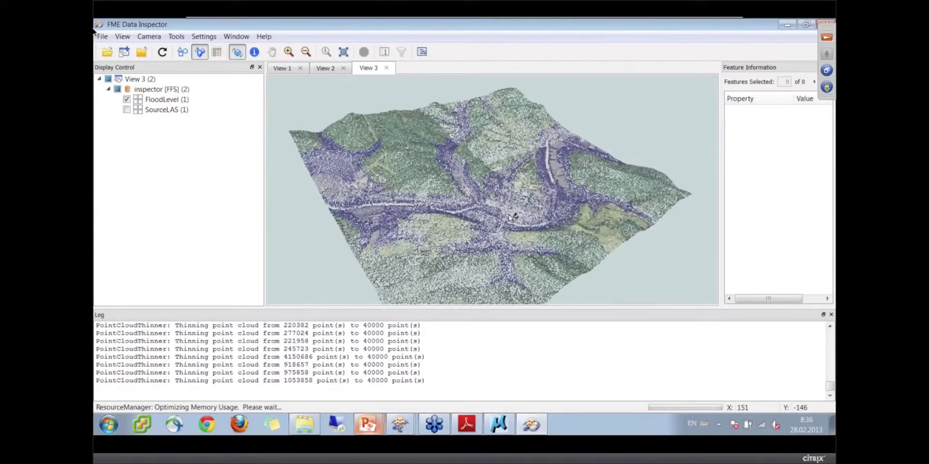
{"action": "scroll", "coordinate": [509, 218], "scroll_direction": "up", "scroll_amount": 5}
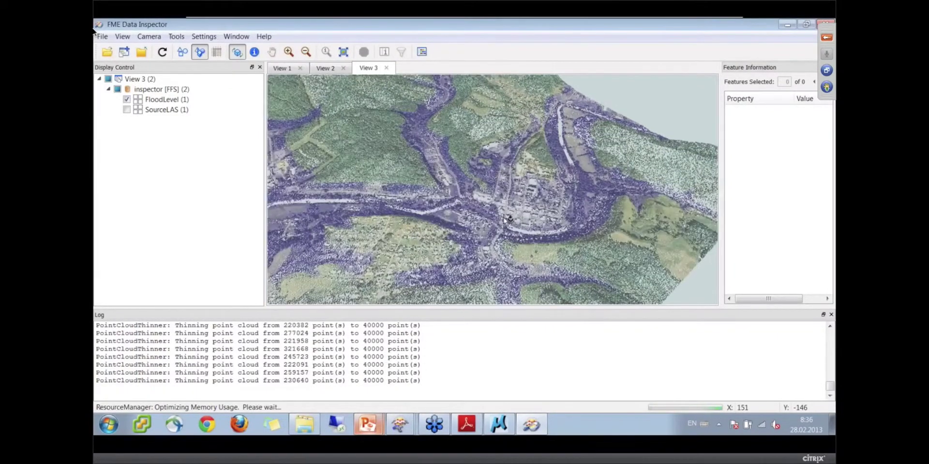
{"action": "left_click_drag", "start_coordinate": [552, 219], "coordinate": [505, 217]}
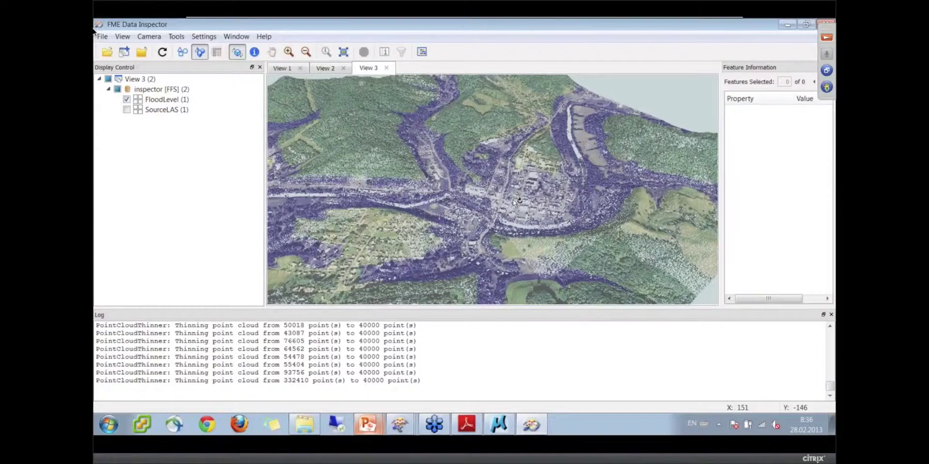
{"action": "left_click_drag", "start_coordinate": [510, 189], "coordinate": [571, 235]}
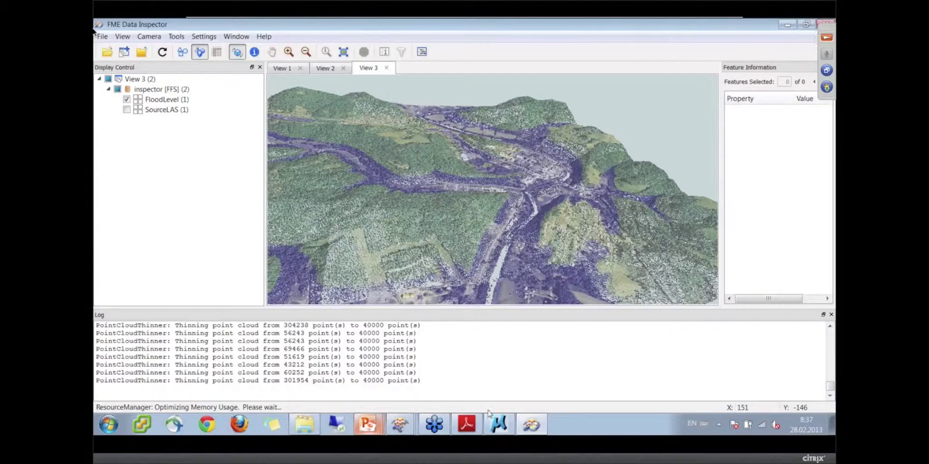
Launch a new untitled Workbench window and begin adding a reader from the Readers menu
{"action": "mouse_move", "coordinate": [399, 424]}
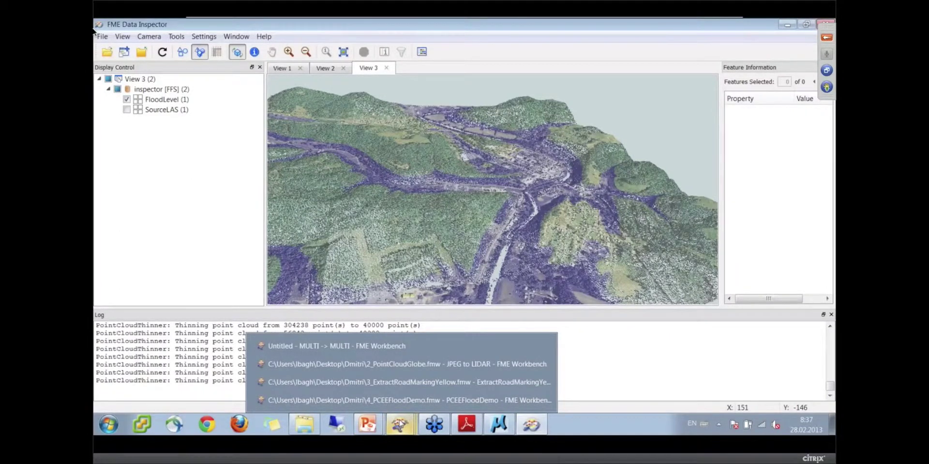
{"action": "left_click", "coordinate": [542, 382]}
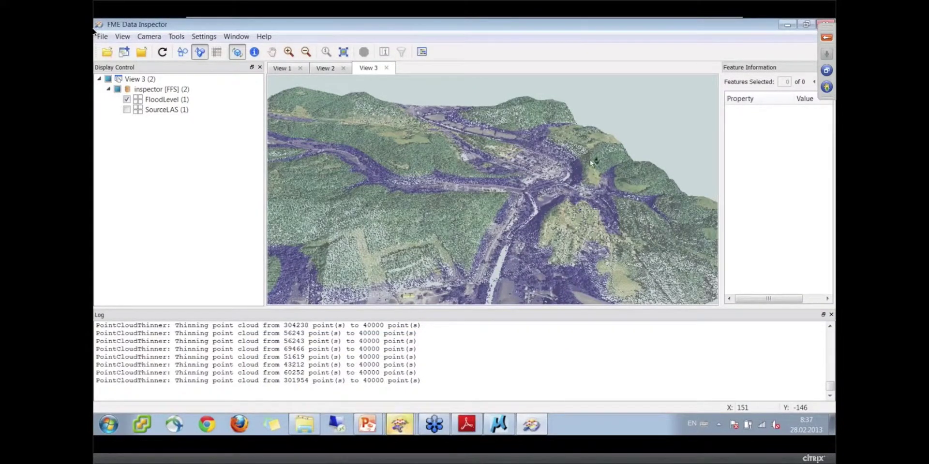
{"action": "mouse_move", "coordinate": [400, 424]}
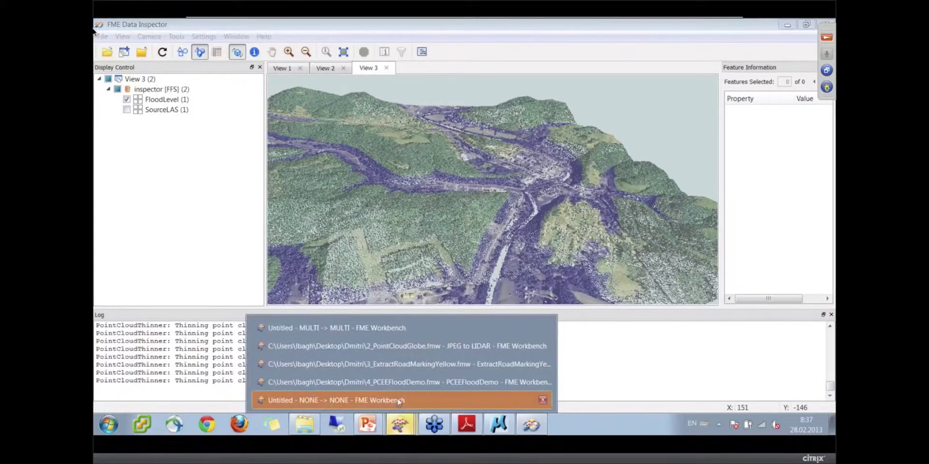
{"action": "left_click", "coordinate": [398, 401]}
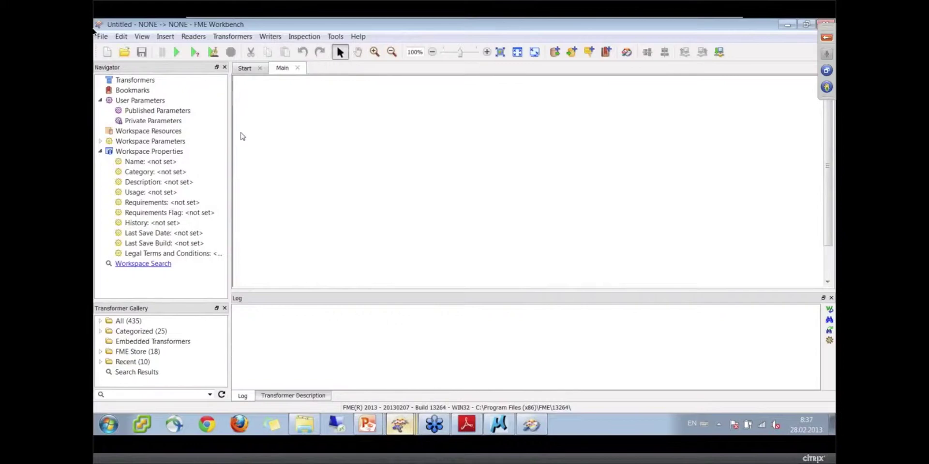
{"action": "left_click", "coordinate": [197, 38]}
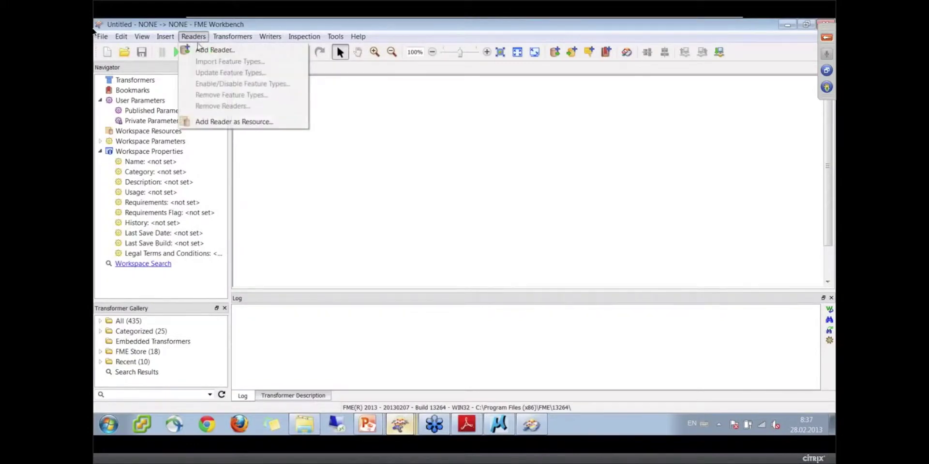
{"action": "left_click", "coordinate": [204, 50]}
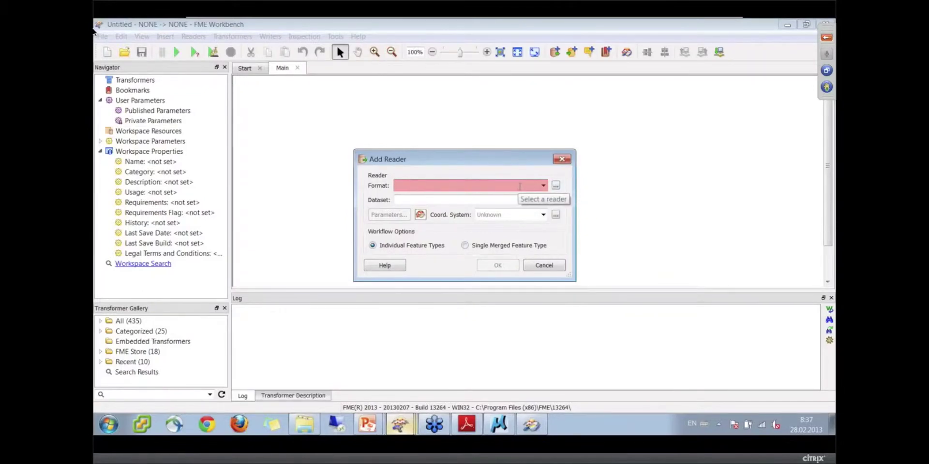
Choose the SpatiaLite format with twulake.sl3 from the 4a_LakeLeveller folder as dataset
{"action": "type", "text": "spa"}
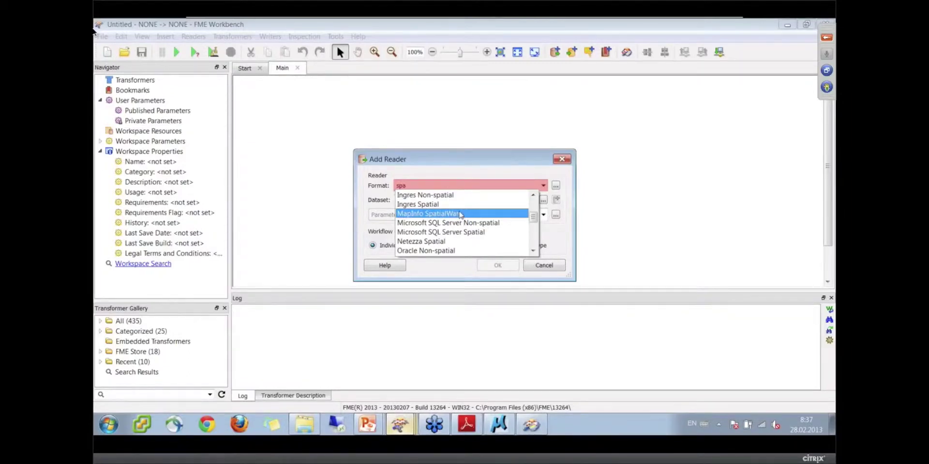
{"action": "type", "text": "ti"}
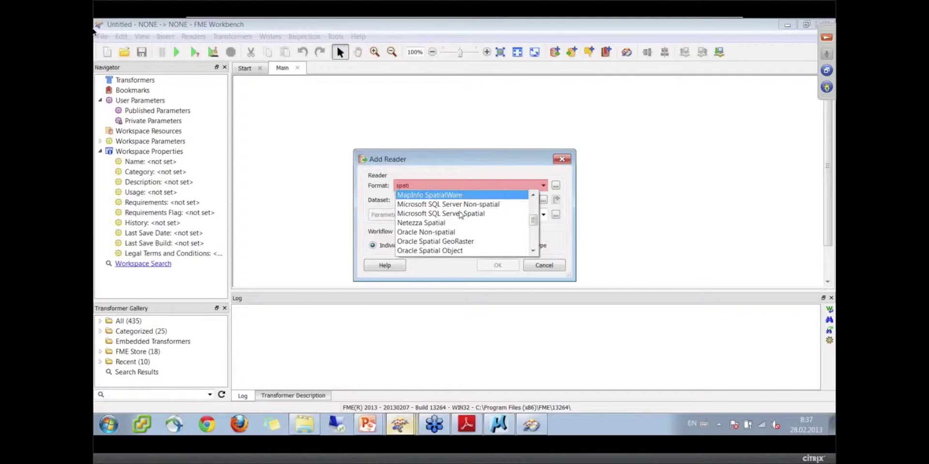
{"action": "type", "text": "all"}
{"action": "key", "text": "BackSpace"}
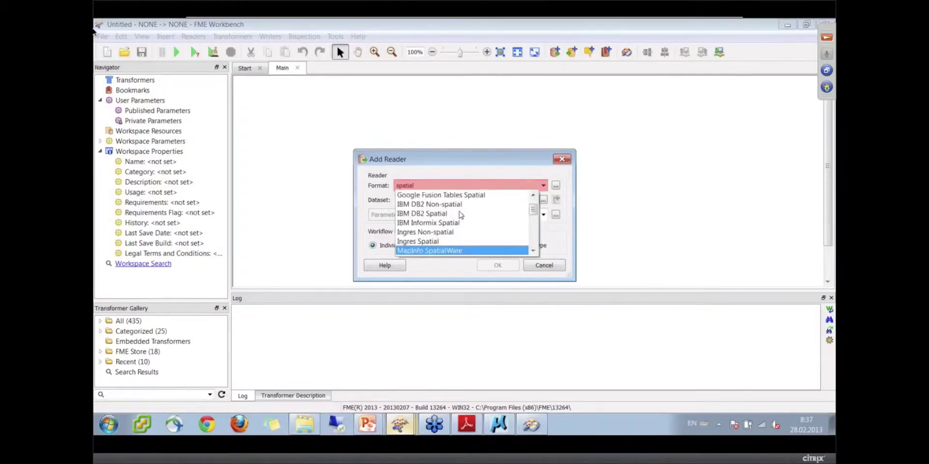
{"action": "type", "text": "i"}
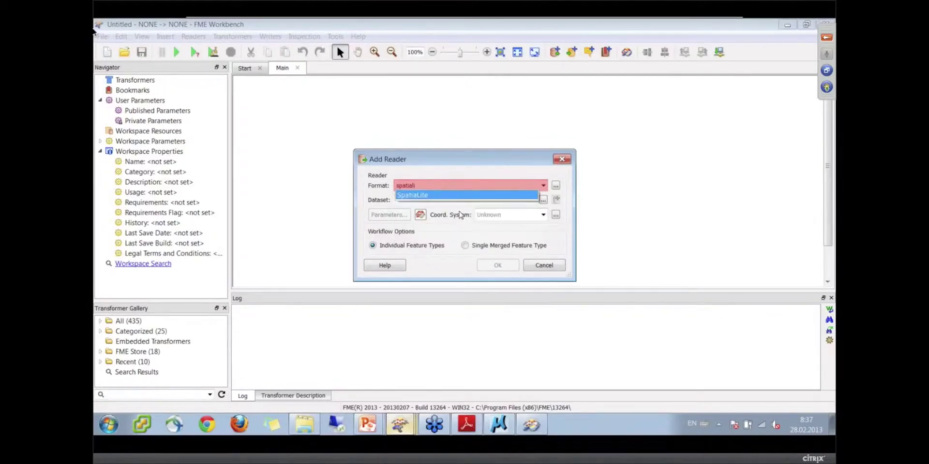
{"action": "left_click", "coordinate": [432, 196]}
{"action": "left_click", "coordinate": [543, 200]}
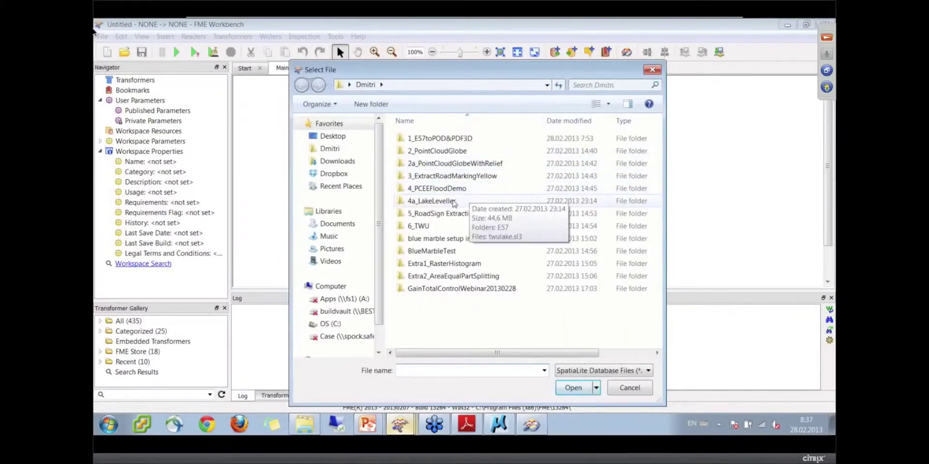
{"action": "double_click", "coordinate": [453, 203]}
{"action": "double_click", "coordinate": [432, 152]}
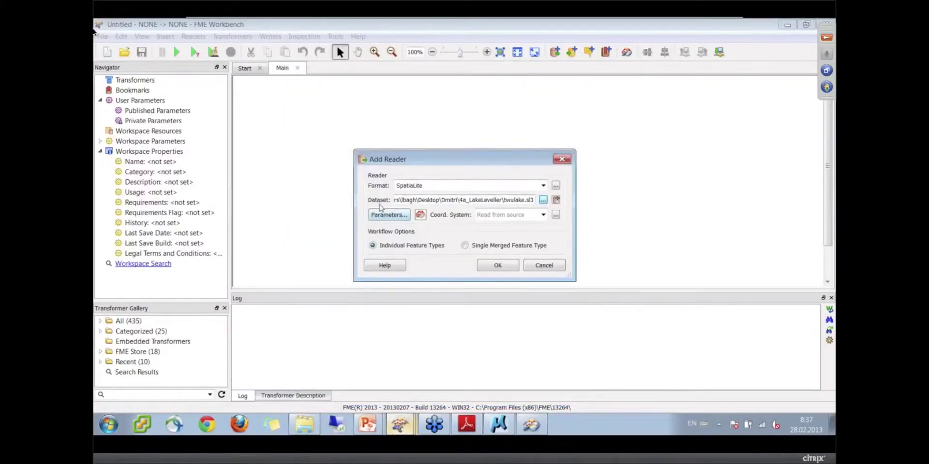
In the reader parameters, set the Table List to read only the lake table
{"action": "left_click", "coordinate": [382, 213]}
{"action": "left_click", "coordinate": [576, 199]}
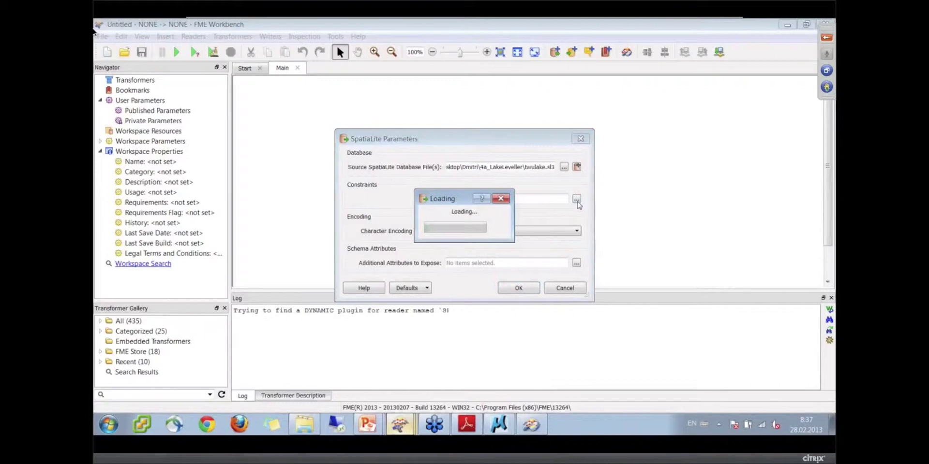
{"action": "left_click", "coordinate": [400, 168]}
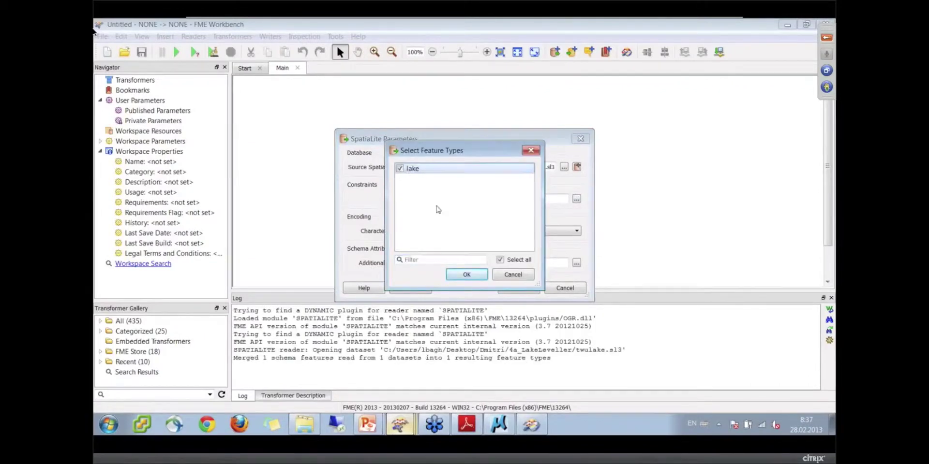
{"action": "left_click", "coordinate": [463, 274]}
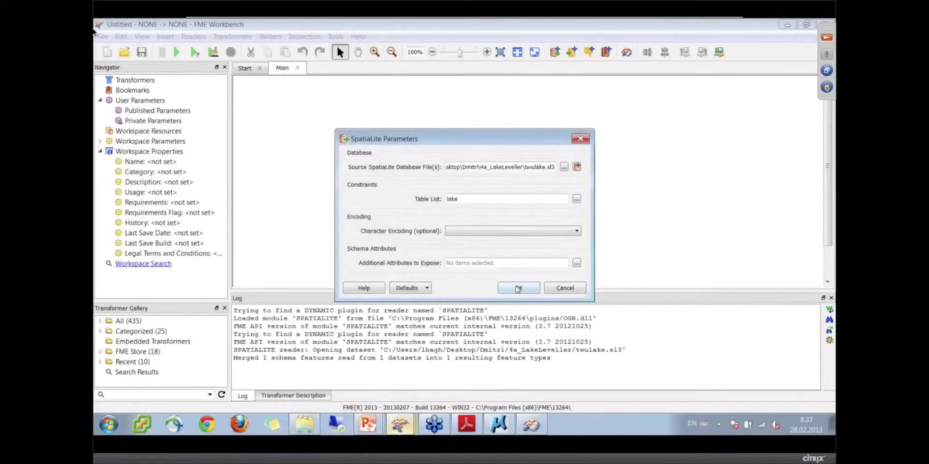
{"action": "left_click", "coordinate": [518, 289]}
Add the lake reader to the workspace and start a second reader, browsing to the E57 folder
{"action": "left_click", "coordinate": [497, 267]}
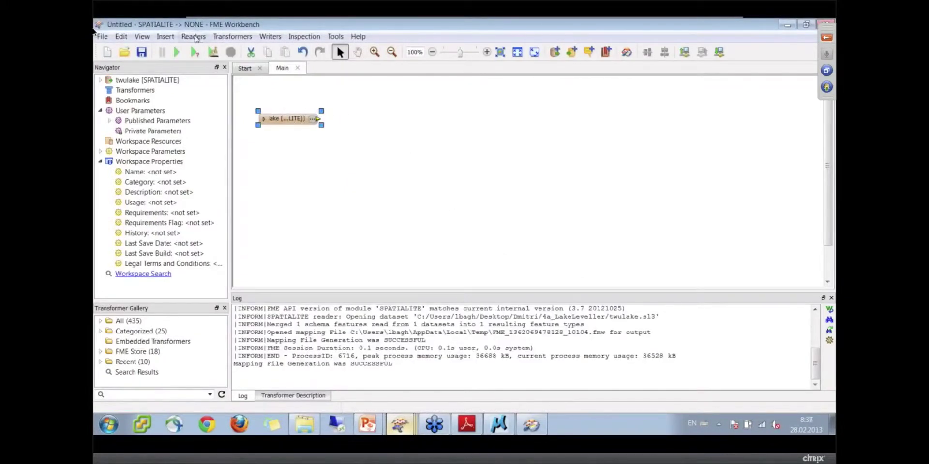
{"action": "left_click", "coordinate": [194, 37]}
{"action": "left_click", "coordinate": [206, 47]}
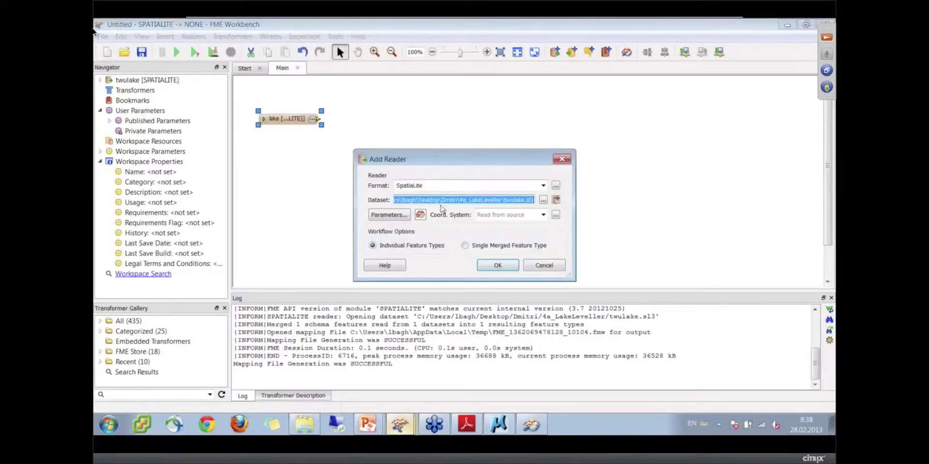
{"action": "left_click", "coordinate": [542, 200]}
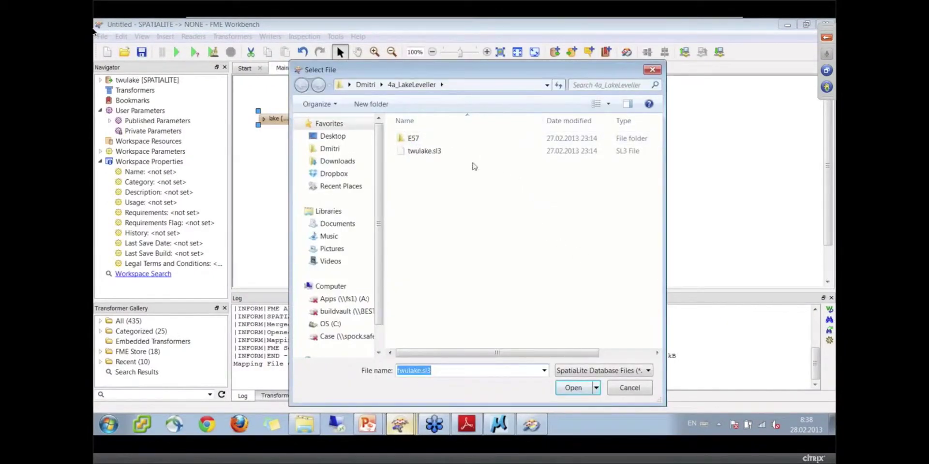
{"action": "double_click", "coordinate": [422, 139]}
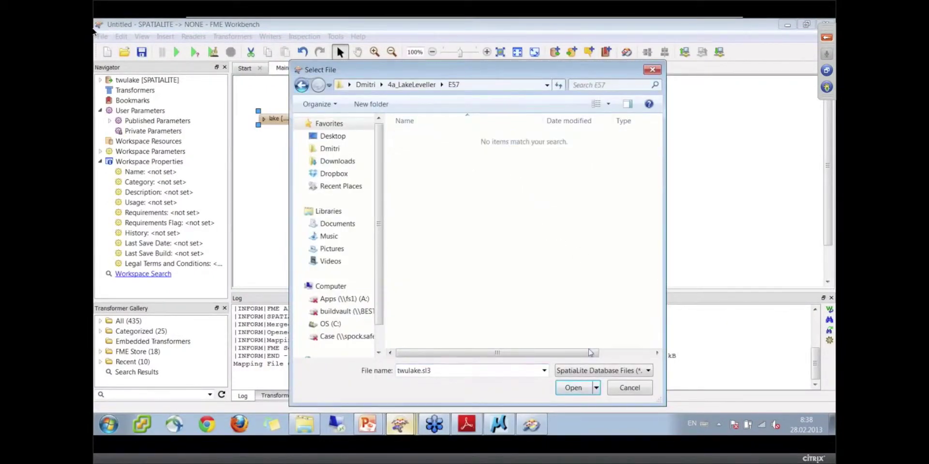
{"action": "left_click", "coordinate": [618, 390]}
Add an ASTM E57 reader for both .e57 tiles and move point_cloud below the lake reader
{"action": "double_click", "coordinate": [440, 189]}
{"action": "type", "text": "e57"}
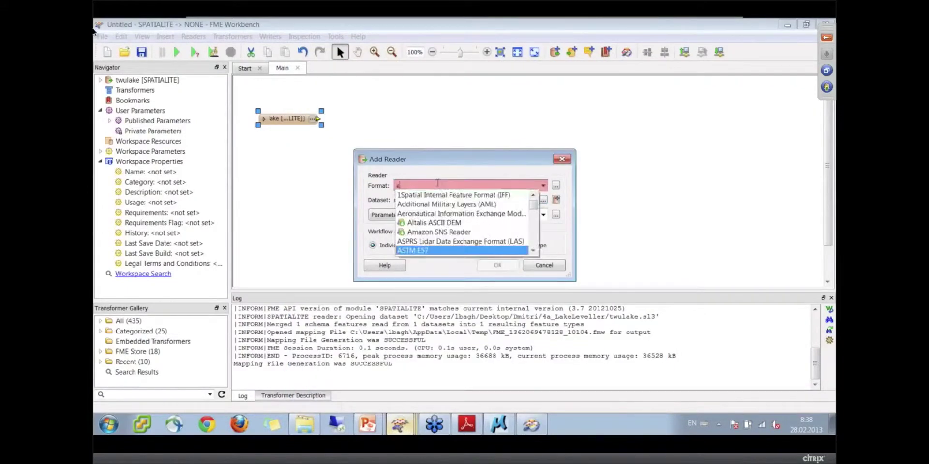
{"action": "left_click", "coordinate": [441, 195]}
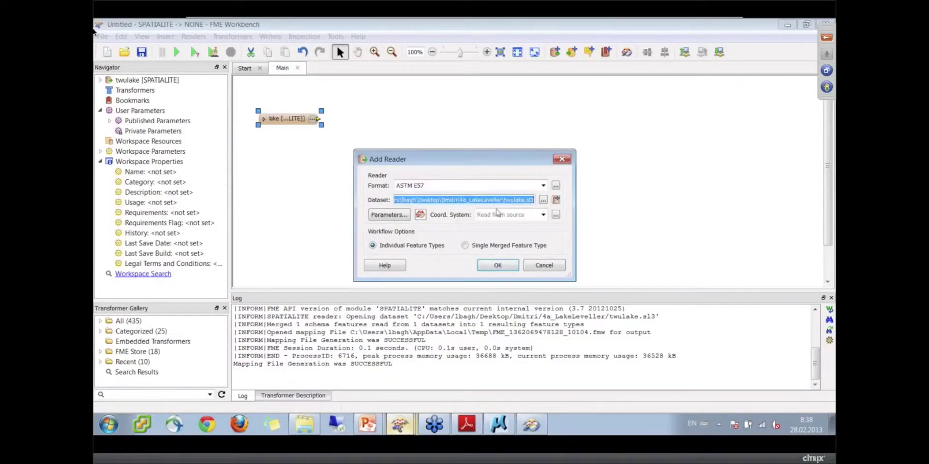
{"action": "left_click", "coordinate": [543, 200]}
{"action": "left_click_drag", "start_coordinate": [497, 183], "coordinate": [456, 137]}
{"action": "left_click", "coordinate": [575, 390]}
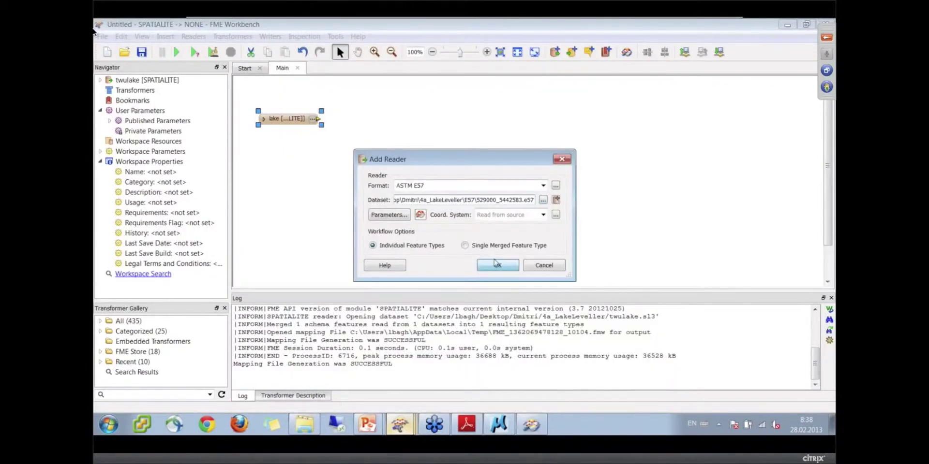
{"action": "left_click", "coordinate": [496, 264]}
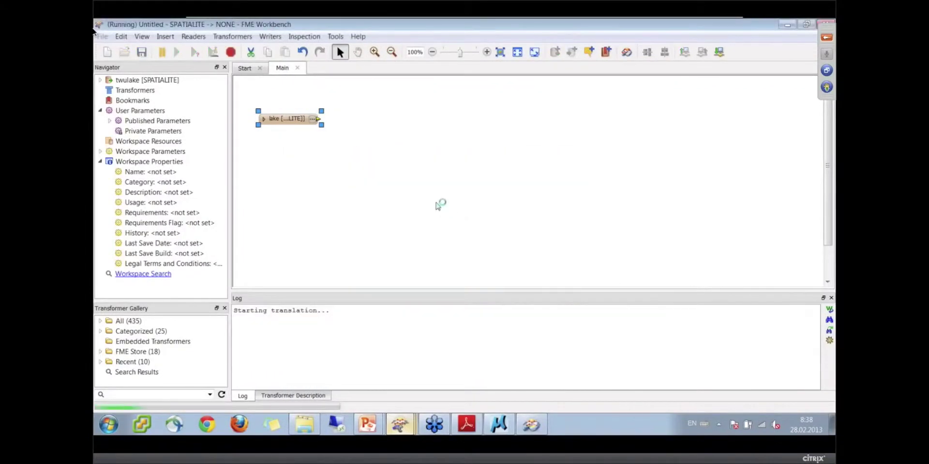
{"action": "left_click_drag", "start_coordinate": [279, 158], "coordinate": [293, 172]}
{"action": "right_click", "coordinate": [293, 123]}
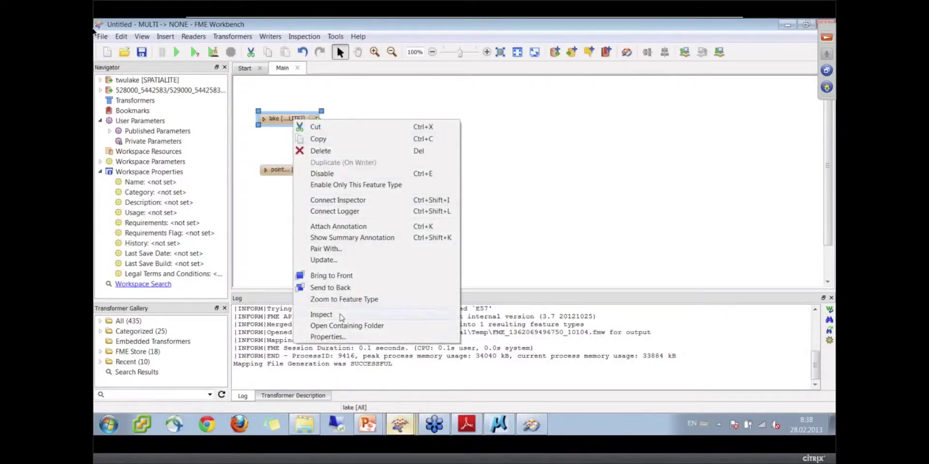
Inspect the twulake dataset in Data Inspector, then close the empty View 4 tab
{"action": "left_click", "coordinate": [340, 314]}
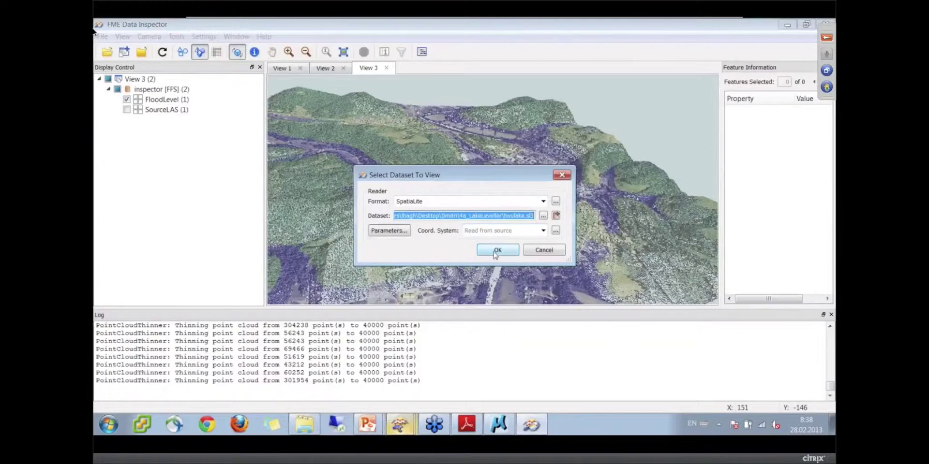
{"action": "left_click", "coordinate": [496, 251]}
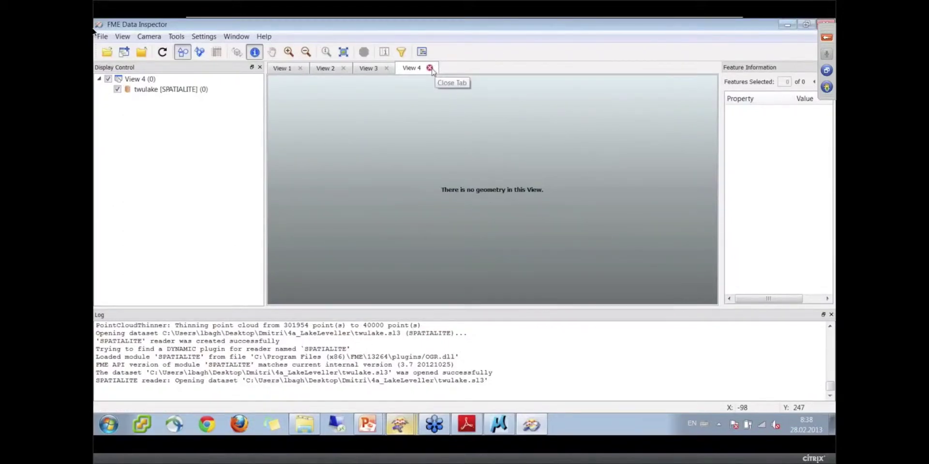
{"action": "left_click", "coordinate": [430, 67]}
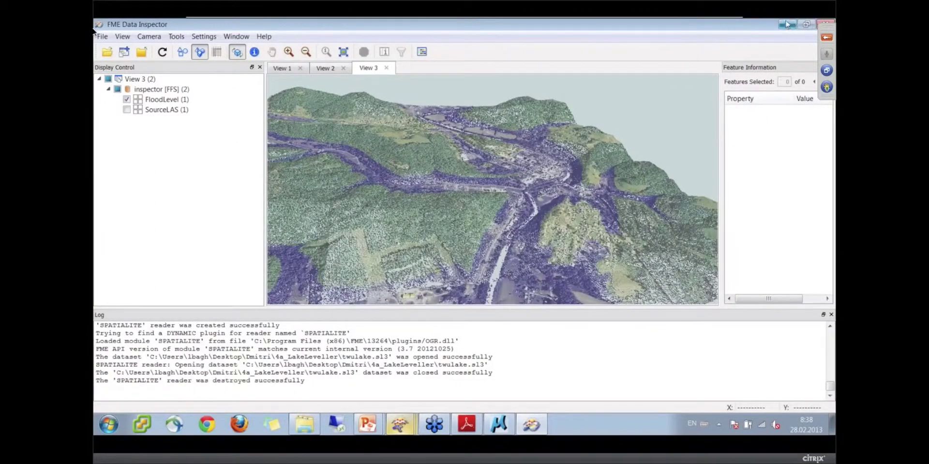
Close Data Inspector, connect an Inspector to the lake reader, and run the workspace
{"action": "left_click", "coordinate": [826, 24]}
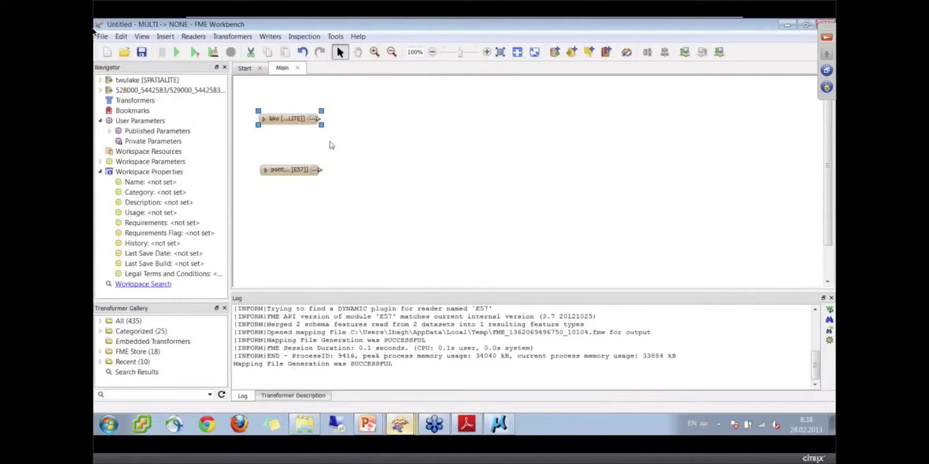
{"action": "left_click", "coordinate": [281, 119]}
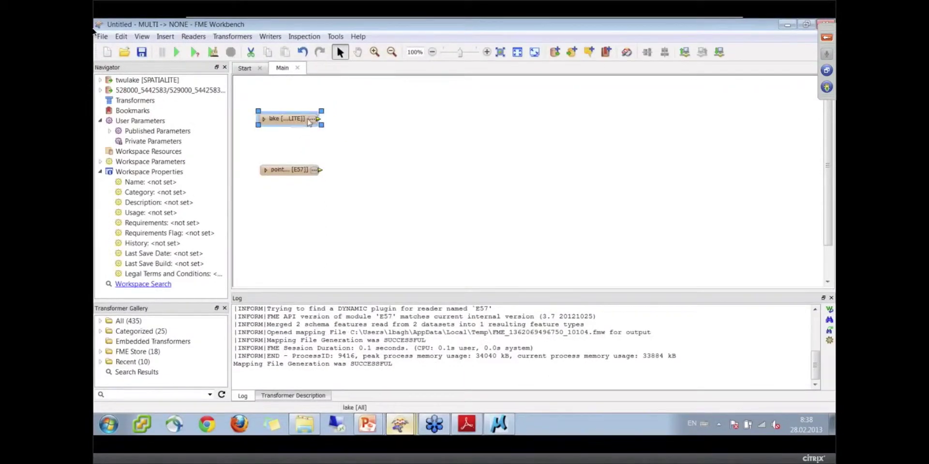
{"action": "right_click", "coordinate": [284, 126]}
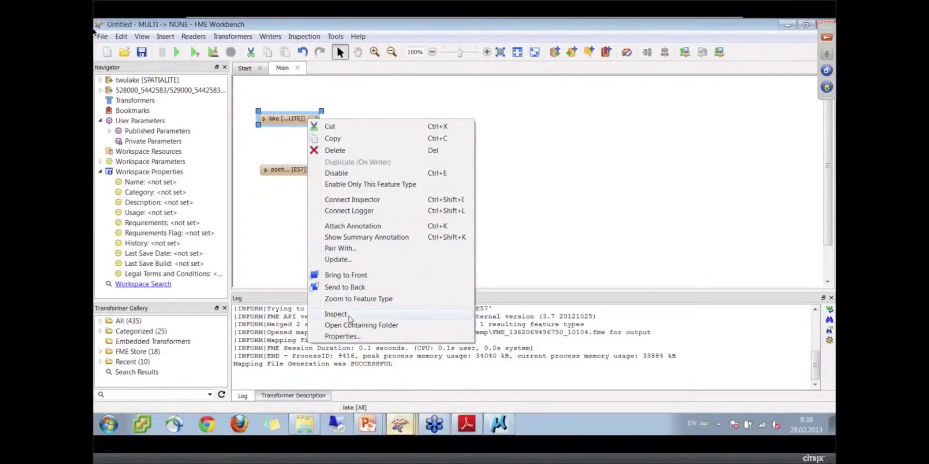
{"action": "left_click", "coordinate": [362, 202]}
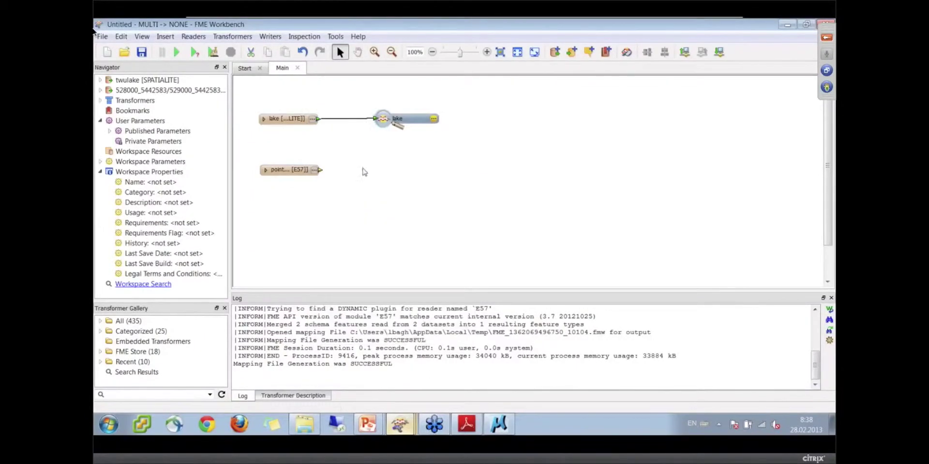
{"action": "left_click", "coordinate": [178, 54]}
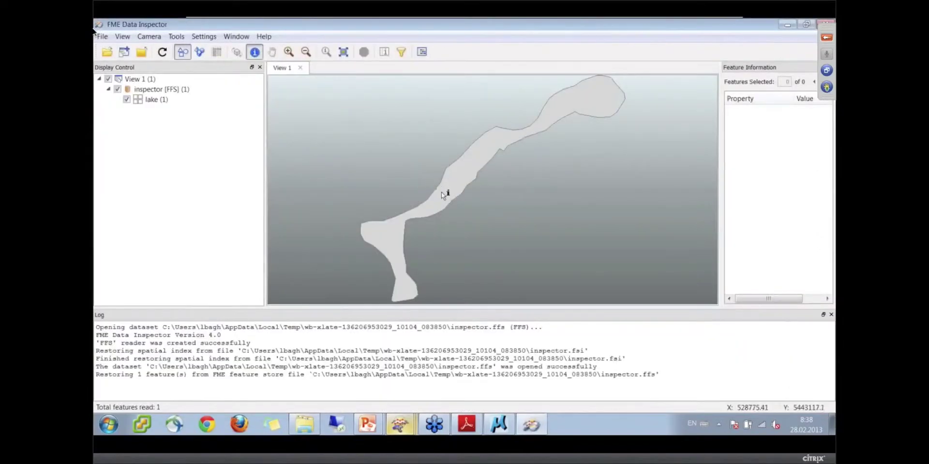
Select the lake polygon, confirm its elevation is 3.2, and minimize Data Inspector
{"action": "left_click", "coordinate": [441, 193]}
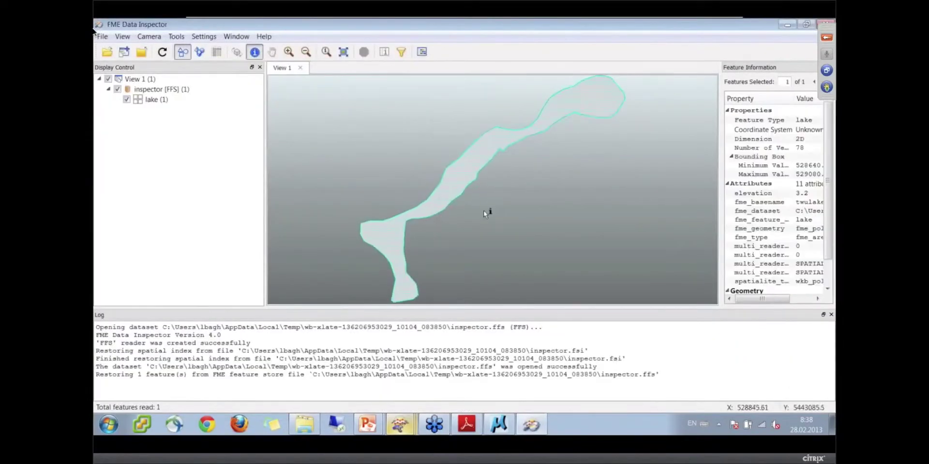
{"action": "left_click", "coordinate": [803, 193]}
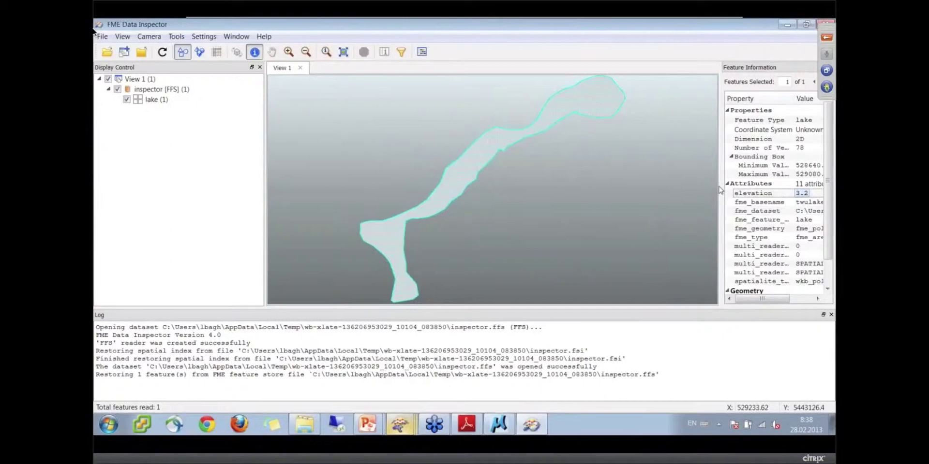
{"action": "left_click_drag", "start_coordinate": [720, 186], "coordinate": [626, 189]}
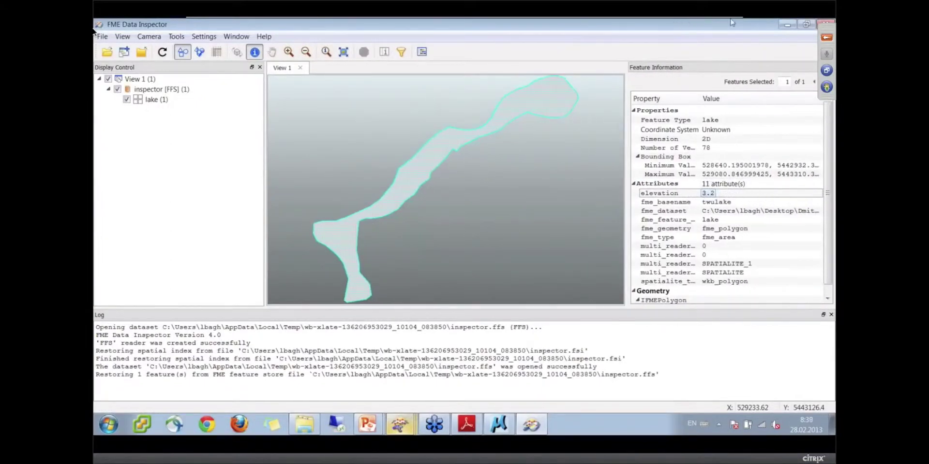
{"action": "left_click", "coordinate": [787, 26]}
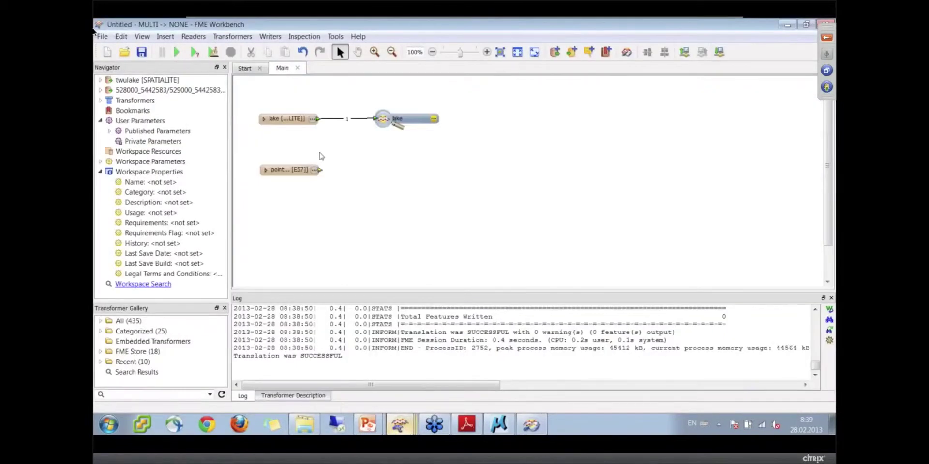
Add a Clipper with the E57 point cloud as CLIPPEE and the lake polygon as CLIPPER
{"action": "left_click", "coordinate": [287, 173]}
{"action": "left_click_drag", "start_coordinate": [295, 172], "coordinate": [295, 180]}
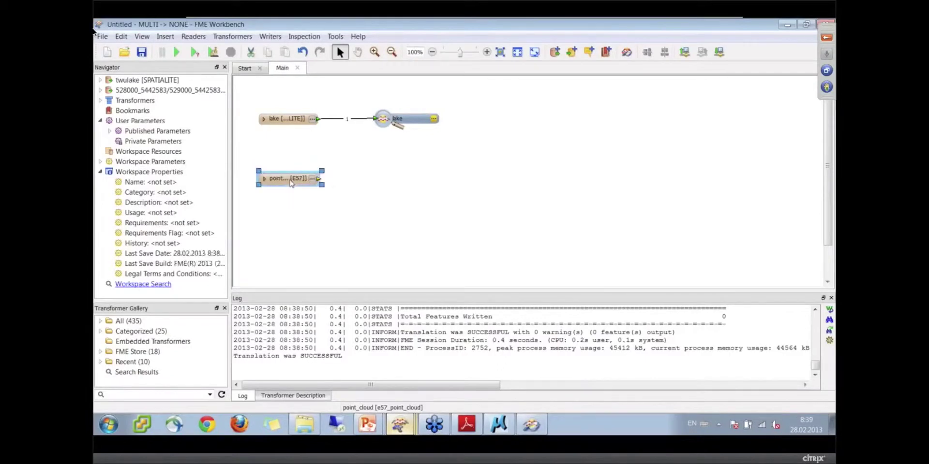
{"action": "type", "text": "clipp"}
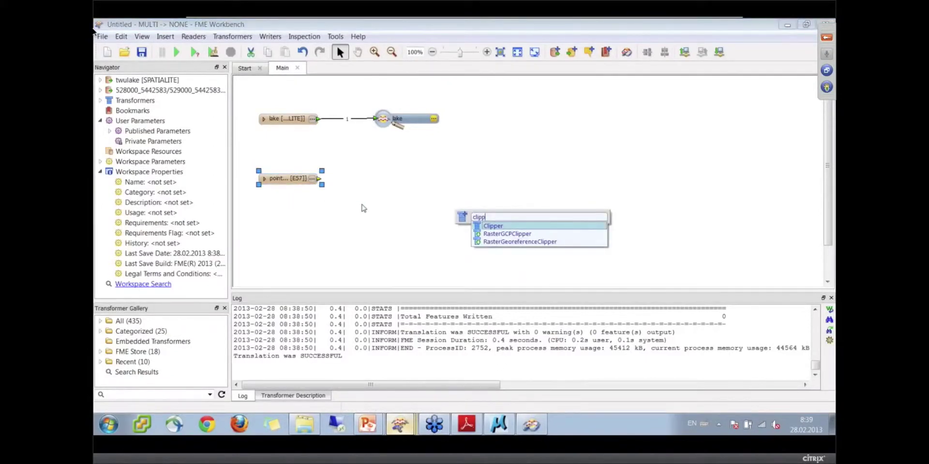
{"action": "key", "text": "Return"}
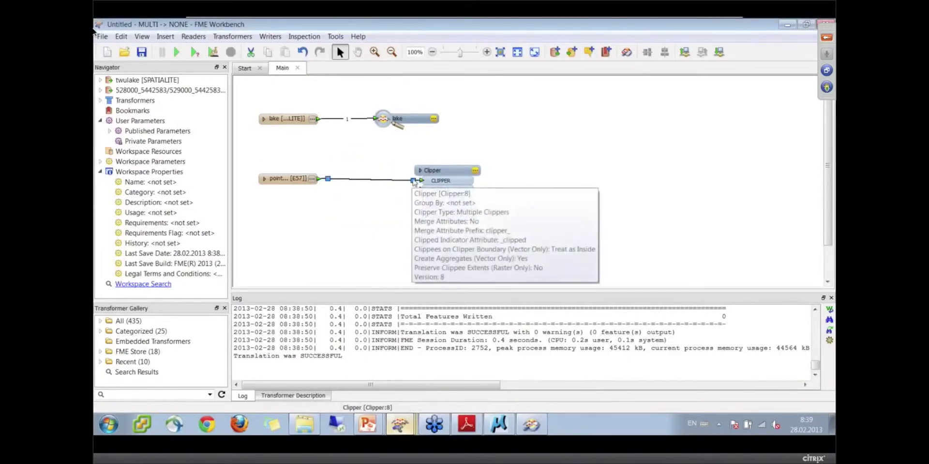
{"action": "left_click_drag", "start_coordinate": [397, 183], "coordinate": [421, 189]}
{"action": "left_click_drag", "start_coordinate": [317, 120], "coordinate": [422, 180]}
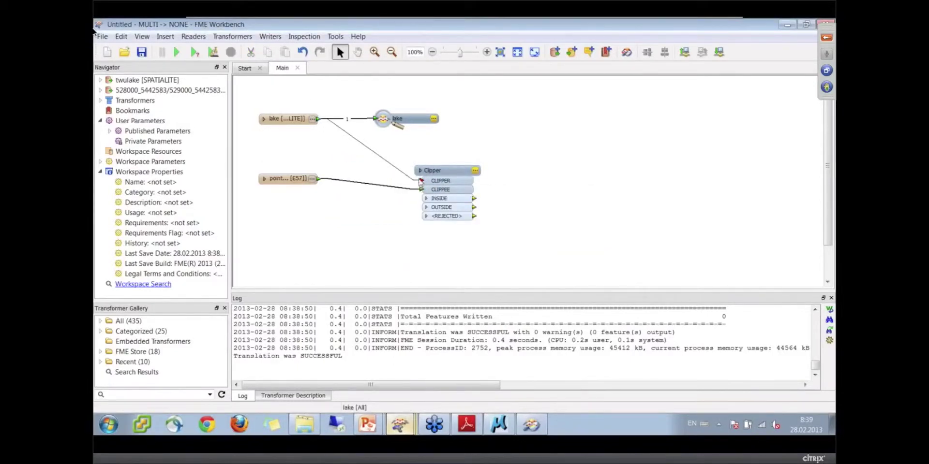
{"action": "left_click_drag", "start_coordinate": [465, 217], "coordinate": [429, 195]}
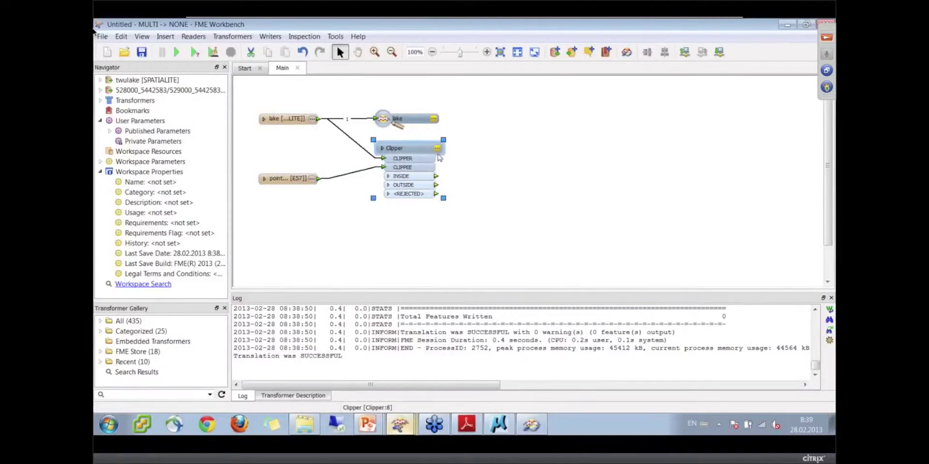
Set the Clipper's Merge Attributes to Yes and confirm
{"action": "left_click", "coordinate": [454, 199]}
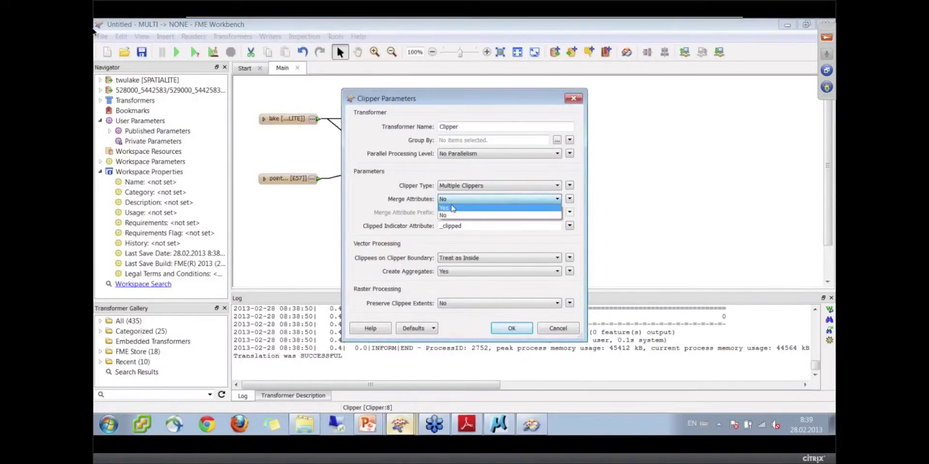
{"action": "left_click", "coordinate": [452, 209]}
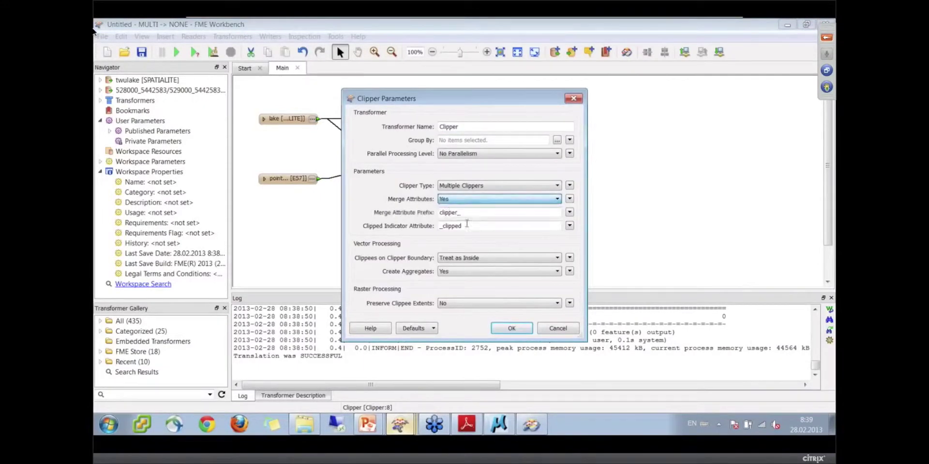
{"action": "left_click", "coordinate": [506, 325]}
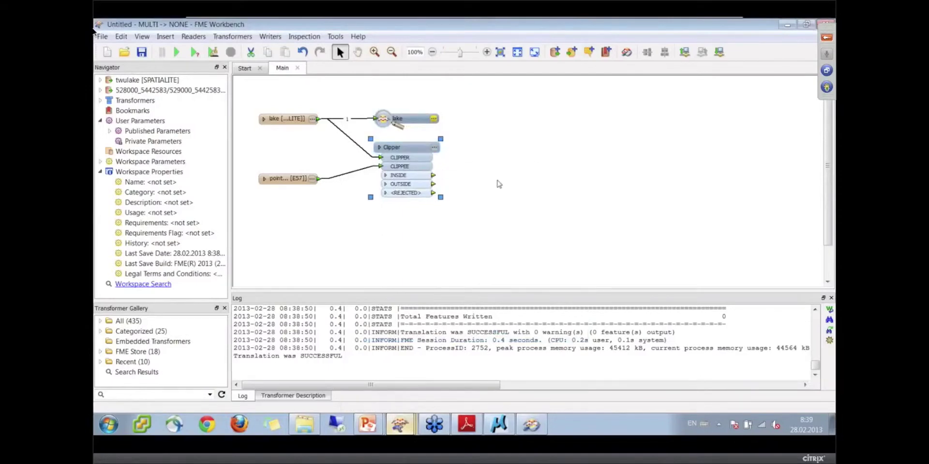
Attach Inspectors to the Clipper's INSIDE and OUTSIDE outputs and spread them apart
{"action": "left_click", "coordinate": [501, 179]}
{"action": "right_click", "coordinate": [410, 176]}
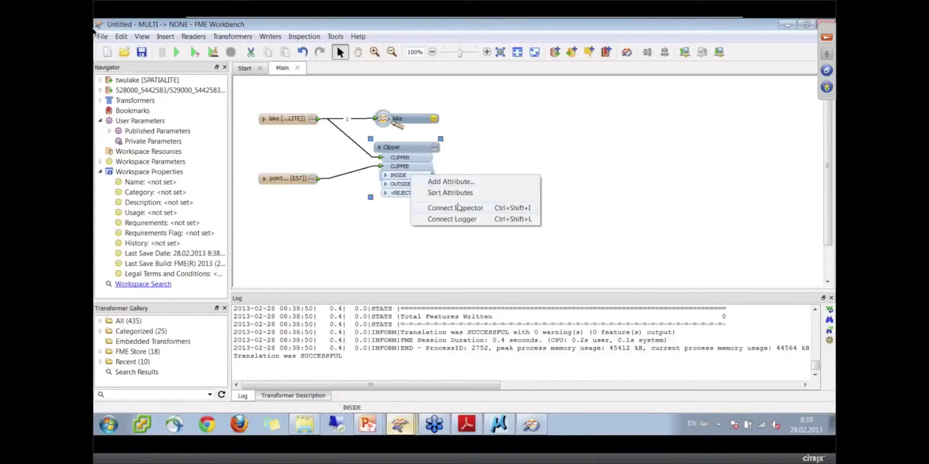
{"action": "left_click", "coordinate": [458, 208]}
{"action": "right_click", "coordinate": [421, 183]}
{"action": "left_click", "coordinate": [468, 215]}
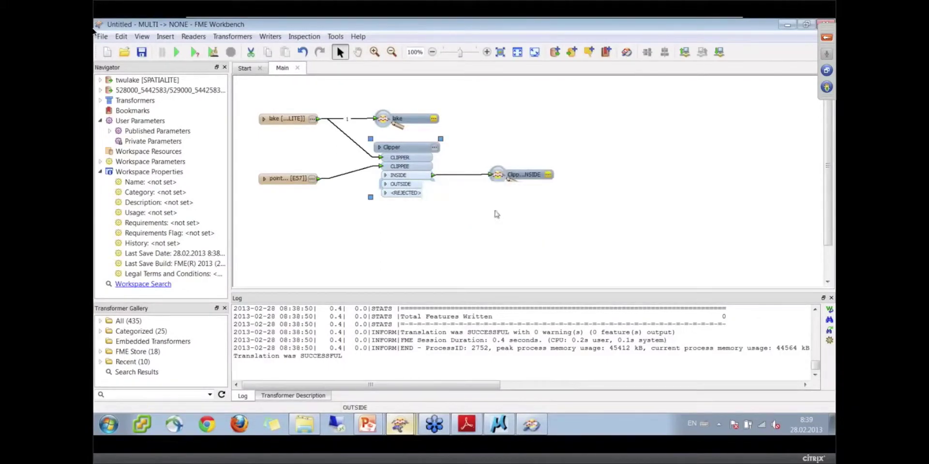
{"action": "left_click_drag", "start_coordinate": [532, 190], "coordinate": [522, 214]}
{"action": "left_click_drag", "start_coordinate": [518, 178], "coordinate": [512, 118]}
{"action": "left_click_drag", "start_coordinate": [515, 207], "coordinate": [517, 246]}
{"action": "left_click", "coordinate": [530, 200]}
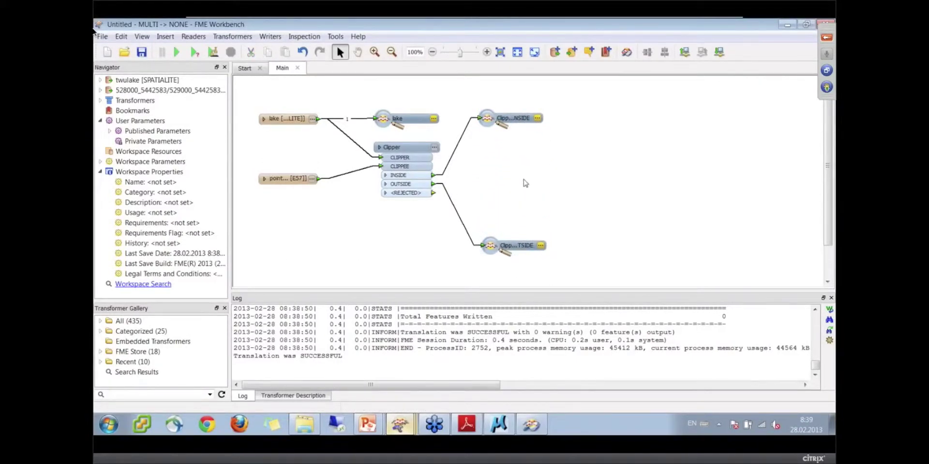
Connect the Clipper's INSIDE output to the PointCloudExpressionEvaluator's INPUT
{"action": "type", "text": "ins"}
{"action": "key", "text": "Escape"}
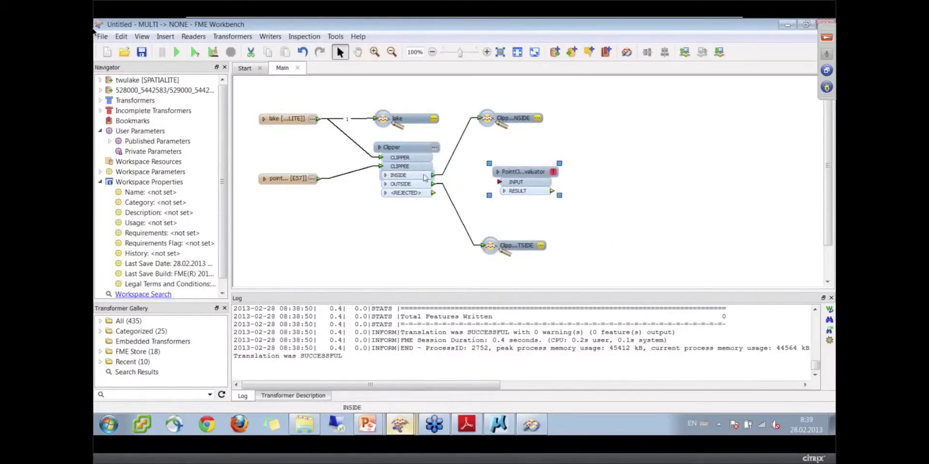
{"action": "left_click_drag", "start_coordinate": [433, 175], "coordinate": [499, 182]}
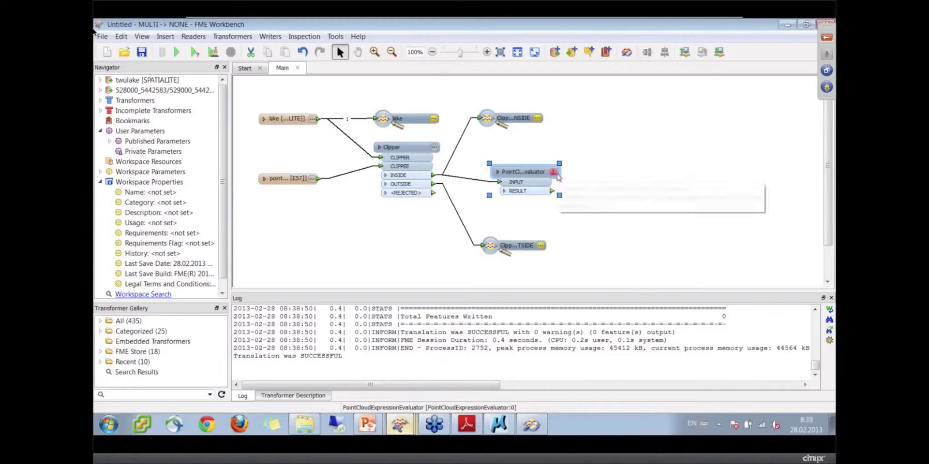
{"action": "left_click", "coordinate": [553, 172]}
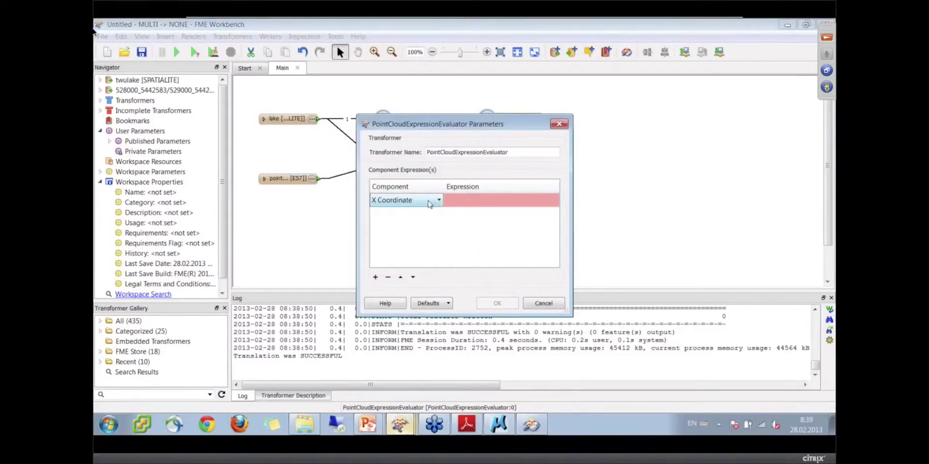
{"action": "left_click", "coordinate": [429, 204]}
{"action": "left_click", "coordinate": [403, 227]}
{"action": "left_click", "coordinate": [495, 200]}
{"action": "left_click", "coordinate": [544, 200]}
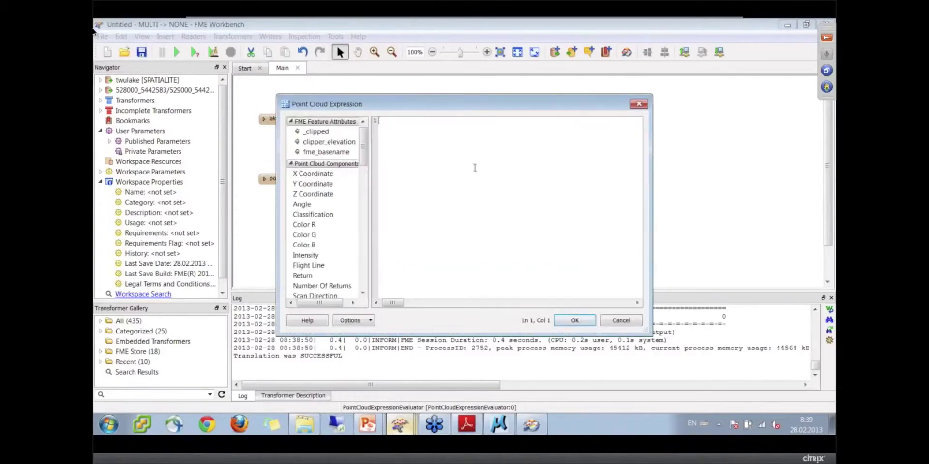
{"action": "double_click", "coordinate": [336, 142]}
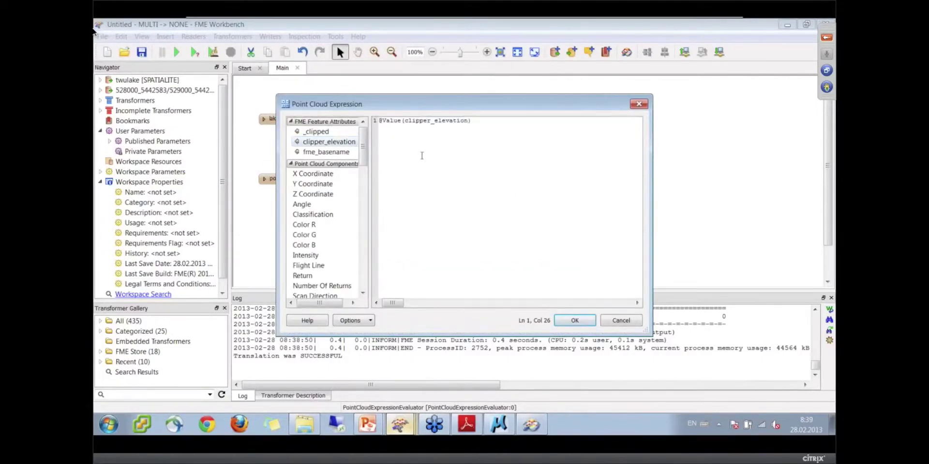
{"action": "left_click", "coordinate": [574, 320]}
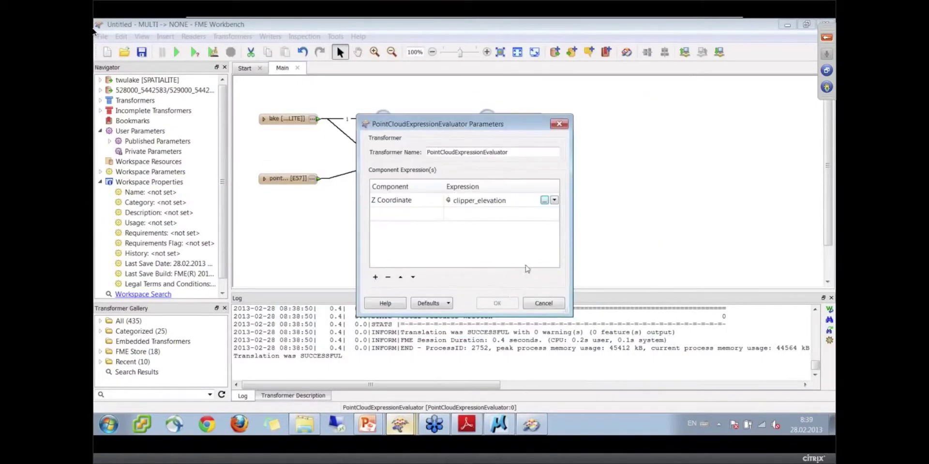
{"action": "left_click", "coordinate": [526, 266]}
{"action": "left_click", "coordinate": [495, 304]}
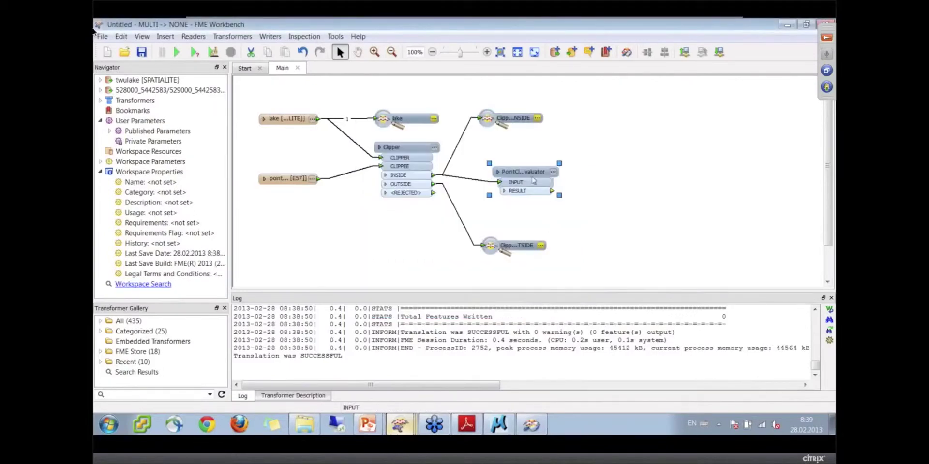
{"action": "left_click", "coordinate": [595, 195]}
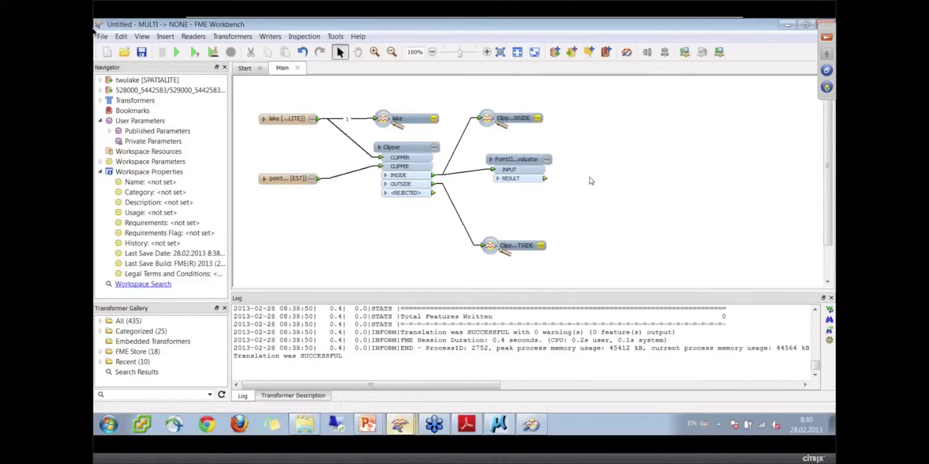
Add a PointCloudCombiner fed by the evaluator's RESULT and the Clipper's OUTSIDE points
{"action": "type", "text": "pcc"}
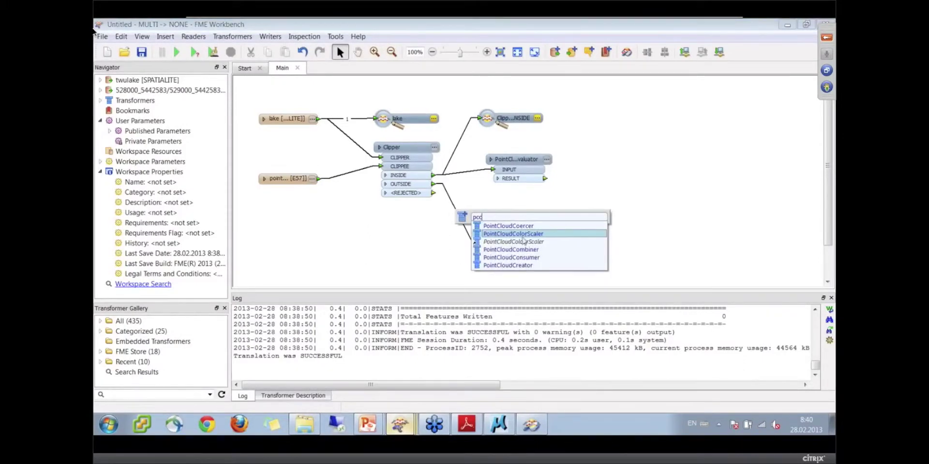
{"action": "left_click", "coordinate": [532, 249]}
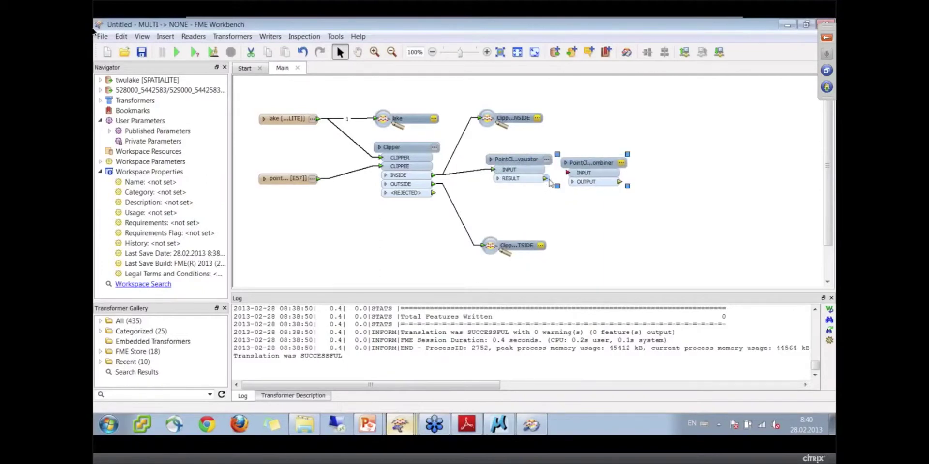
{"action": "left_click_drag", "start_coordinate": [550, 183], "coordinate": [534, 160]}
{"action": "left_click_drag", "start_coordinate": [433, 184], "coordinate": [616, 178]}
Attach an Inspector to the PointCloudCombiner's OUTPUT and reposition the INSIDE Inspector
{"action": "right_click", "coordinate": [623, 204]}
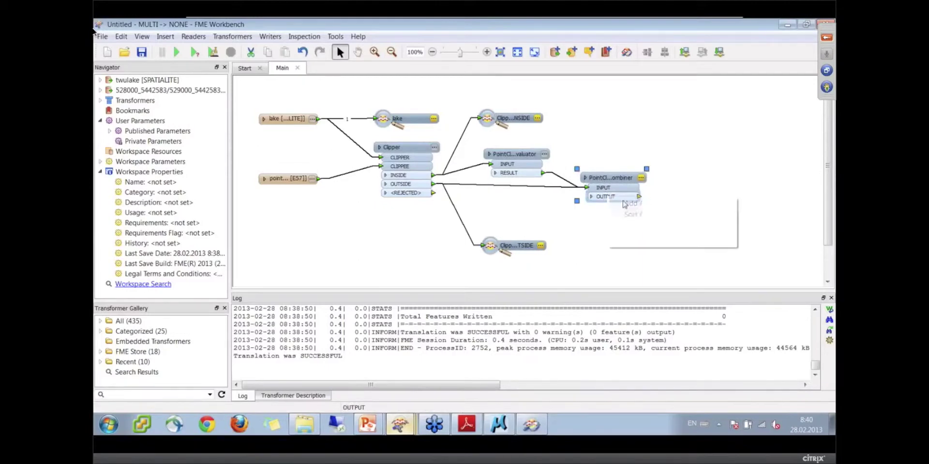
{"action": "left_click", "coordinate": [657, 228]}
{"action": "left_click_drag", "start_coordinate": [505, 120], "coordinate": [567, 110]}
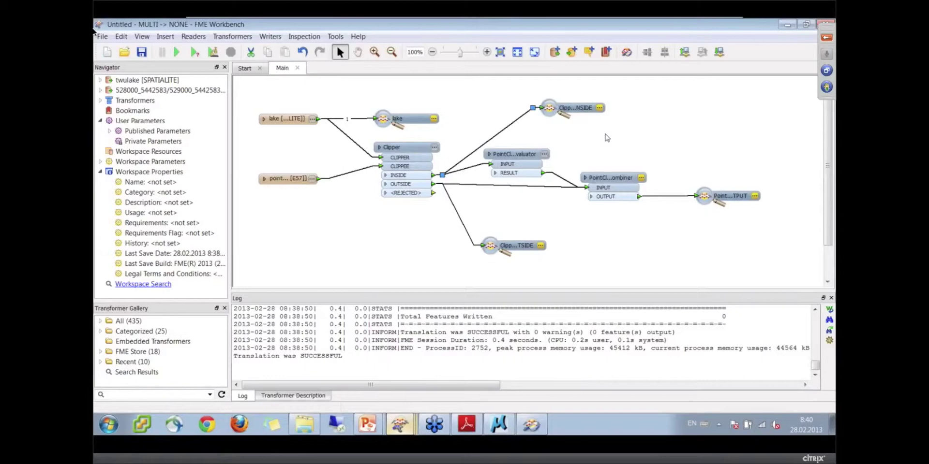
Insert a PointCloudPropertyExtractor on the INSIDE link with Calculate and Update Extents turned on
{"action": "type", "text": "pcp"}
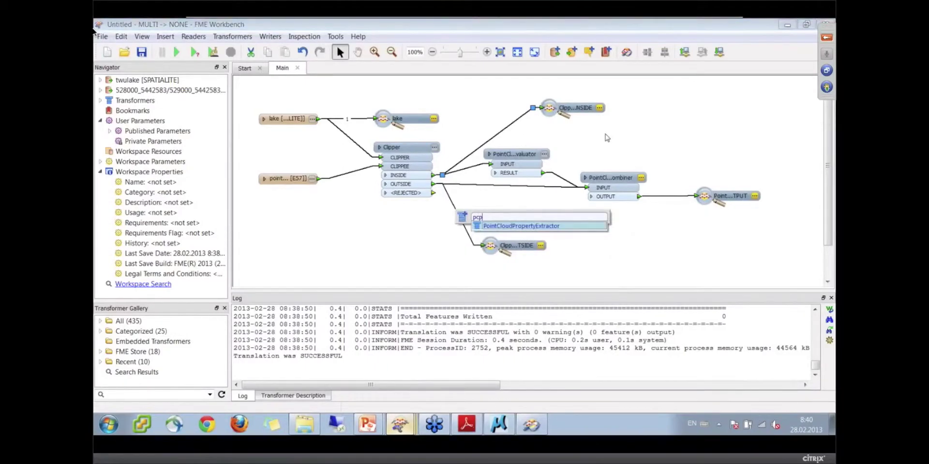
{"action": "key", "text": "Return"}
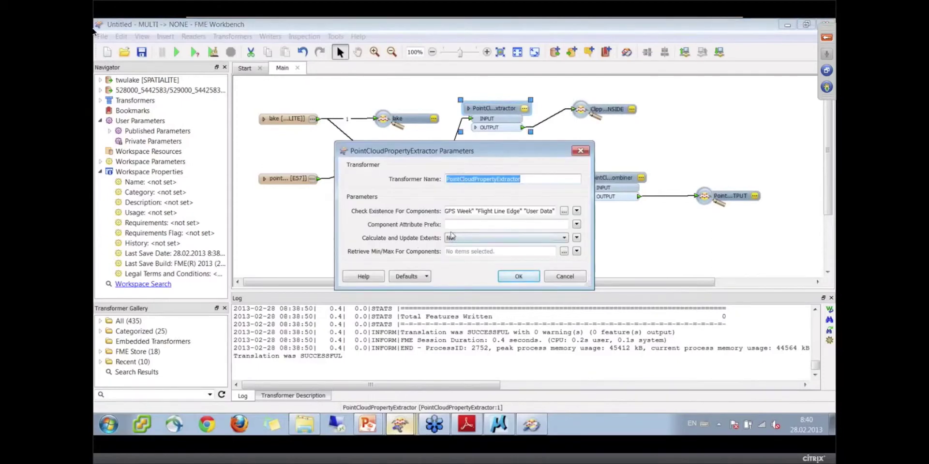
{"action": "left_click", "coordinate": [451, 237]}
{"action": "left_click", "coordinate": [542, 237]}
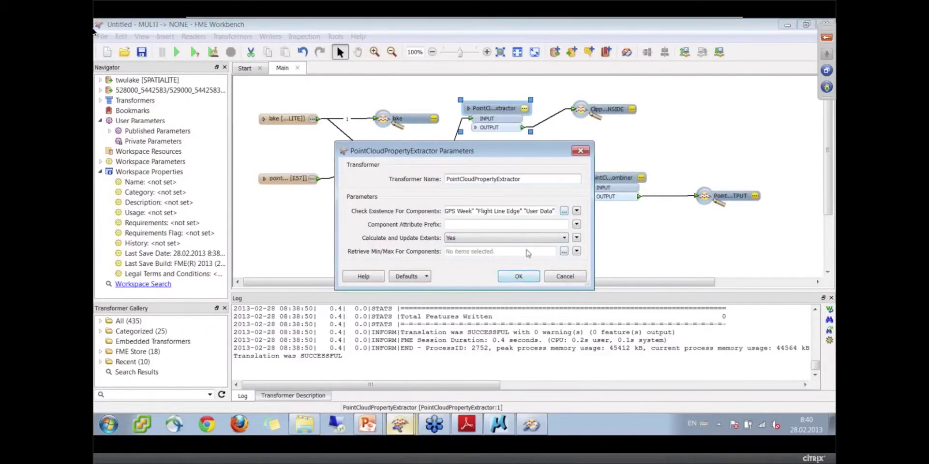
Make the extractor check existence of all point cloud components
{"action": "left_click", "coordinate": [564, 210]}
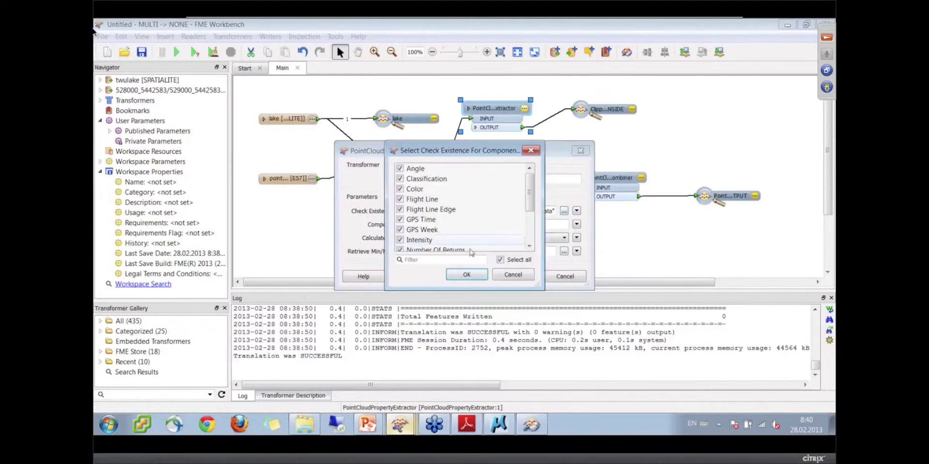
{"action": "left_click", "coordinate": [499, 259]}
{"action": "left_click", "coordinate": [466, 274]}
{"action": "left_click", "coordinate": [520, 275]}
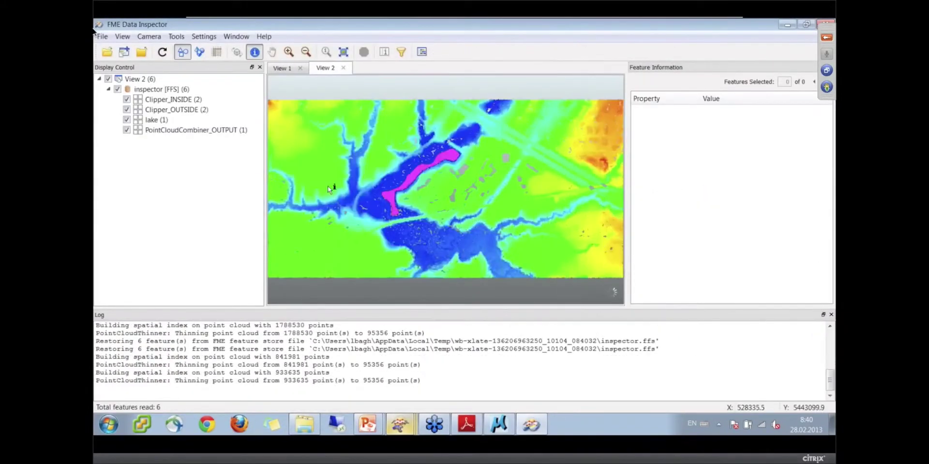
Hide all layers except Clipper_INSIDE and select its 844-point cloud
{"action": "left_click", "coordinate": [127, 130]}
{"action": "left_click", "coordinate": [126, 120]}
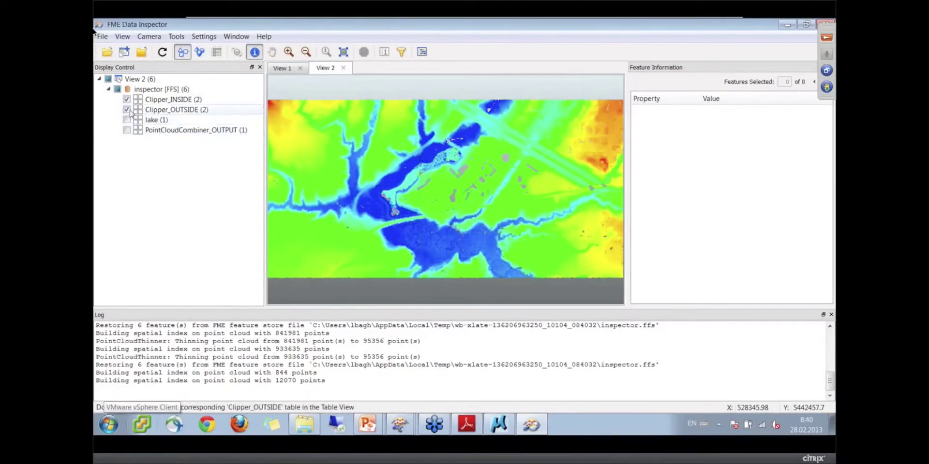
{"action": "left_click", "coordinate": [126, 110]}
{"action": "left_click", "coordinate": [452, 155]}
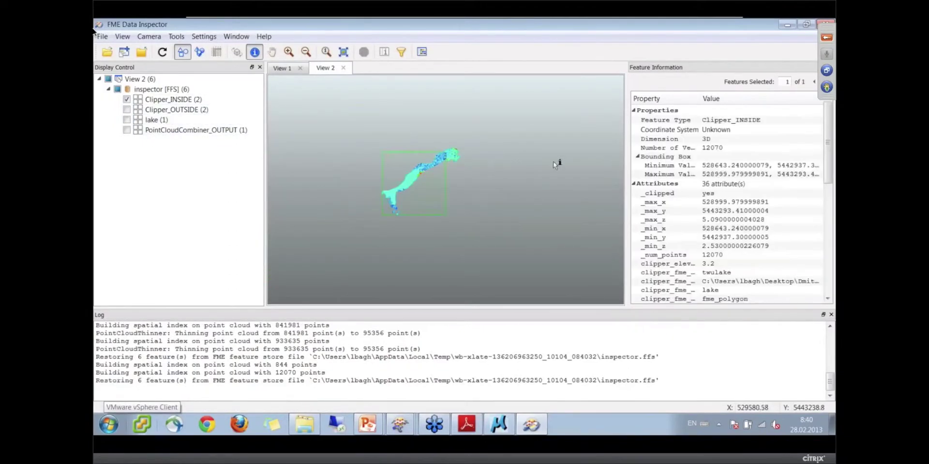
{"action": "left_click", "coordinate": [462, 157]}
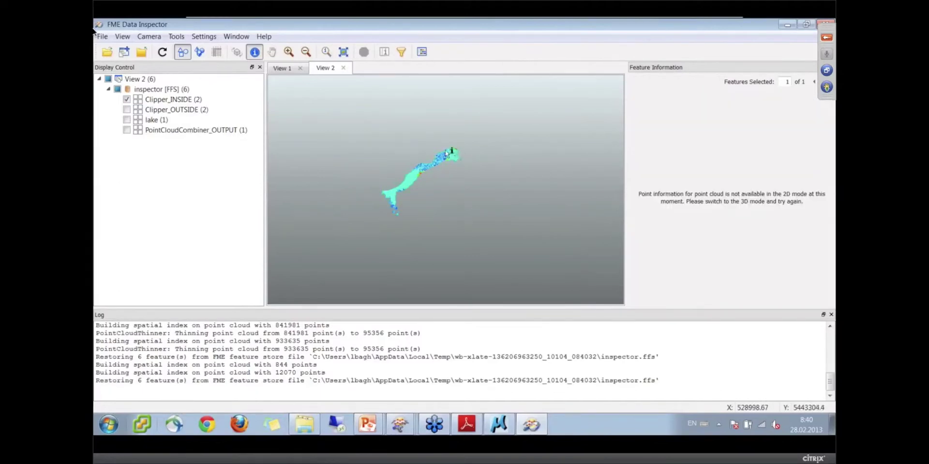
{"action": "left_click", "coordinate": [454, 152]}
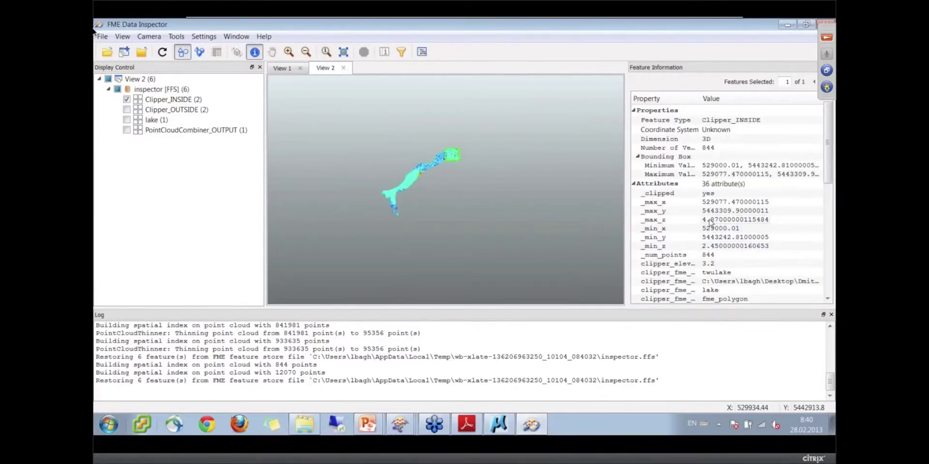
Zoom in on the lake points and read their _max_z 4.87 and _min_z 2.45
{"action": "left_click", "coordinate": [289, 51]}
{"action": "left_click_drag", "start_coordinate": [354, 114], "coordinate": [535, 264]}
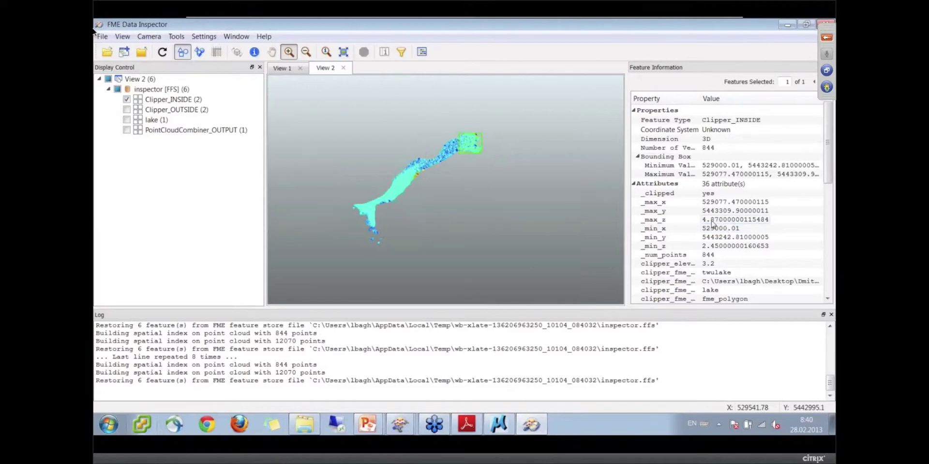
{"action": "left_click", "coordinate": [710, 221]}
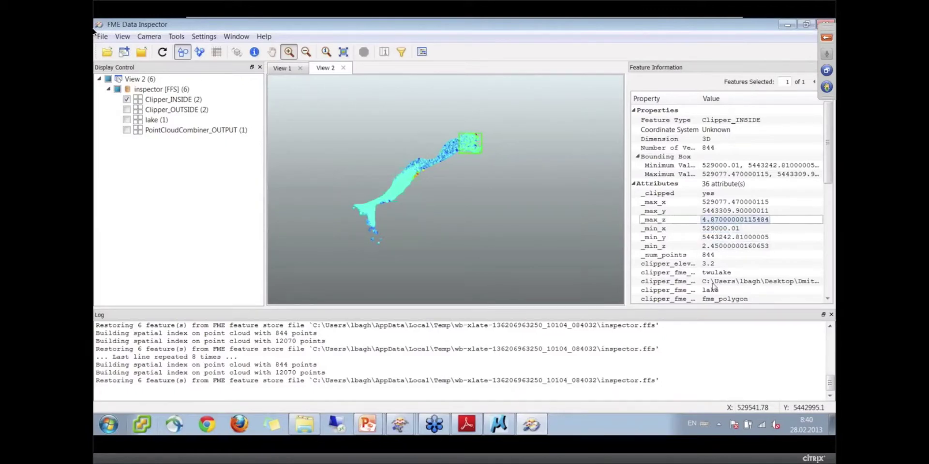
{"action": "left_click", "coordinate": [712, 248]}
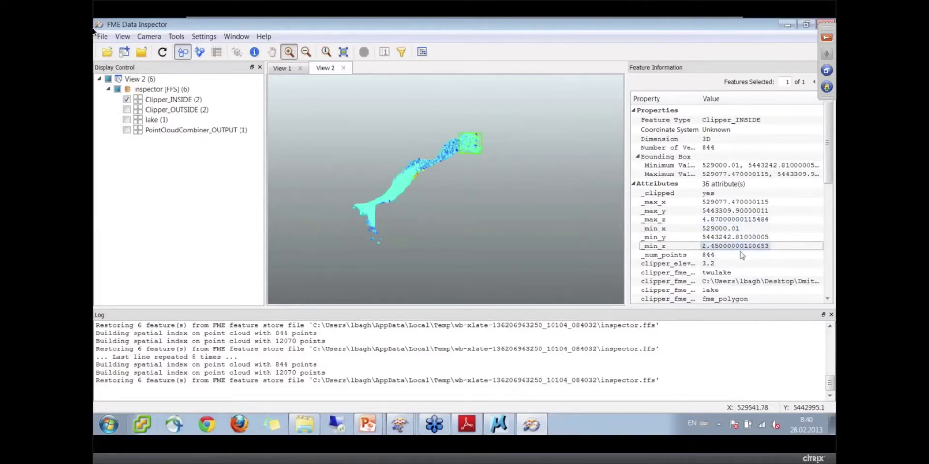
{"action": "left_click", "coordinate": [721, 221]}
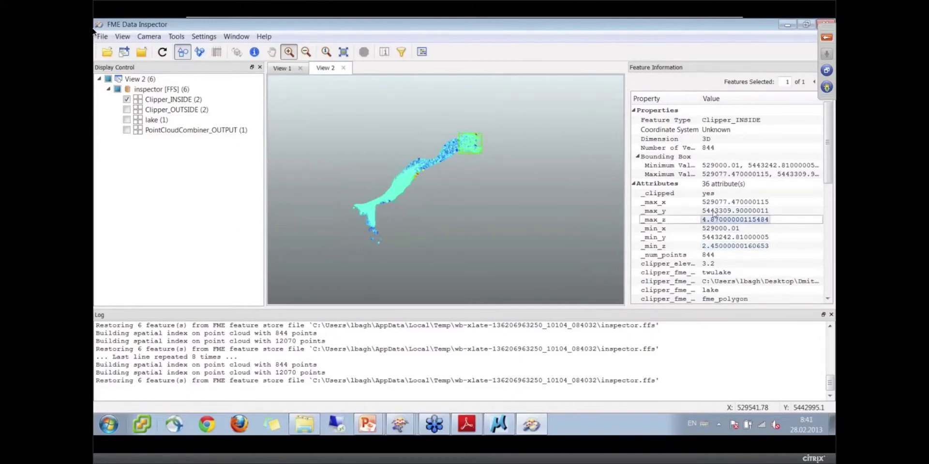
Swap Clipper_INSIDE for PointCloudCombiner_OUTPUT and query combined cloud points in 3D view
{"action": "left_click", "coordinate": [126, 99]}
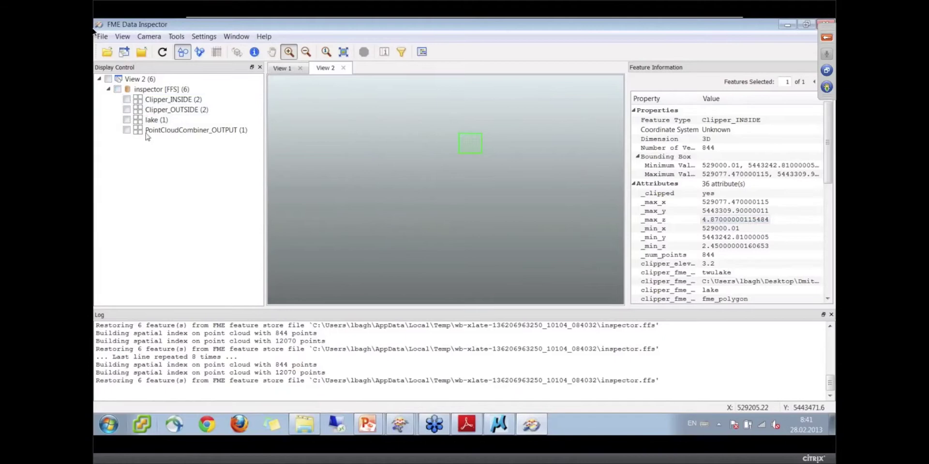
{"action": "left_click", "coordinate": [127, 130]}
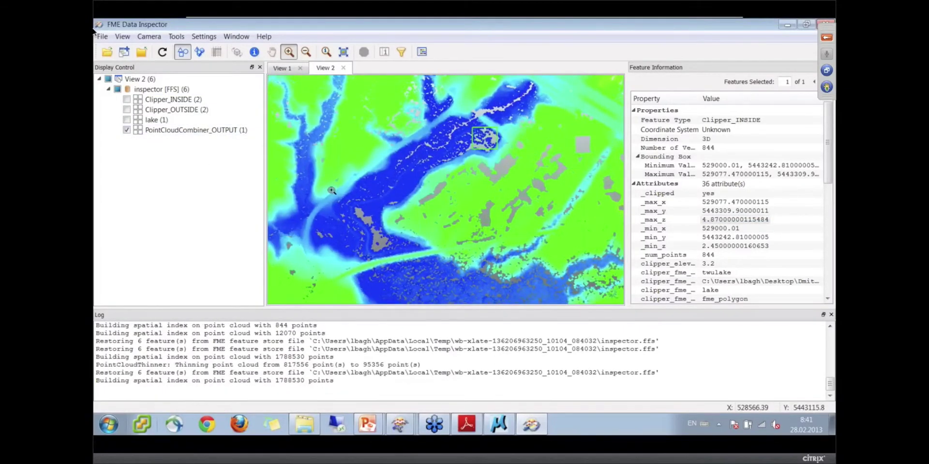
{"action": "left_click", "coordinate": [331, 190]}
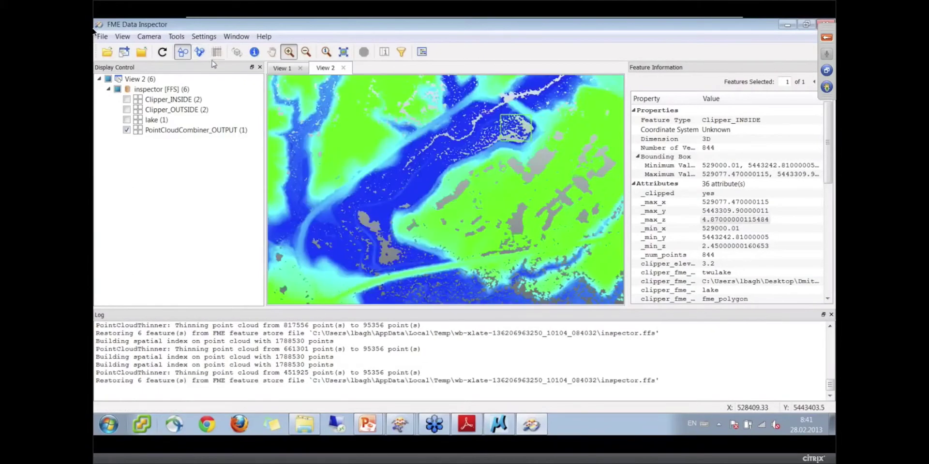
{"action": "left_click", "coordinate": [254, 51]}
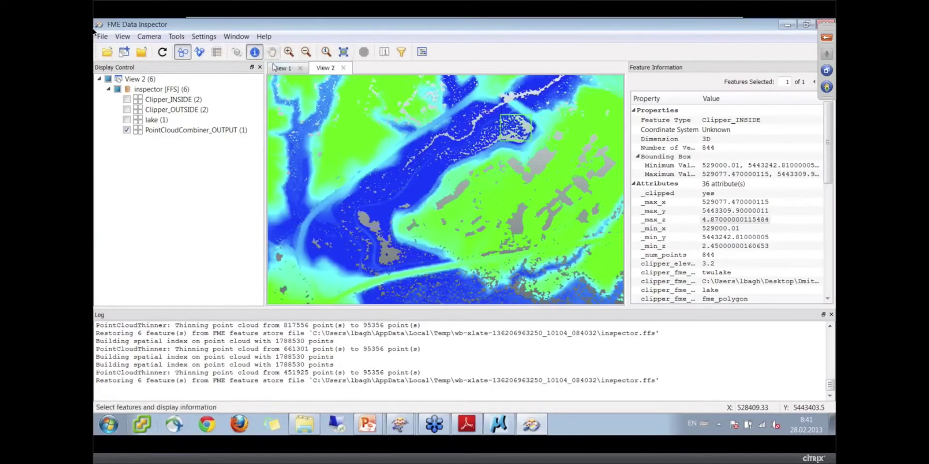
{"action": "left_click", "coordinate": [416, 191]}
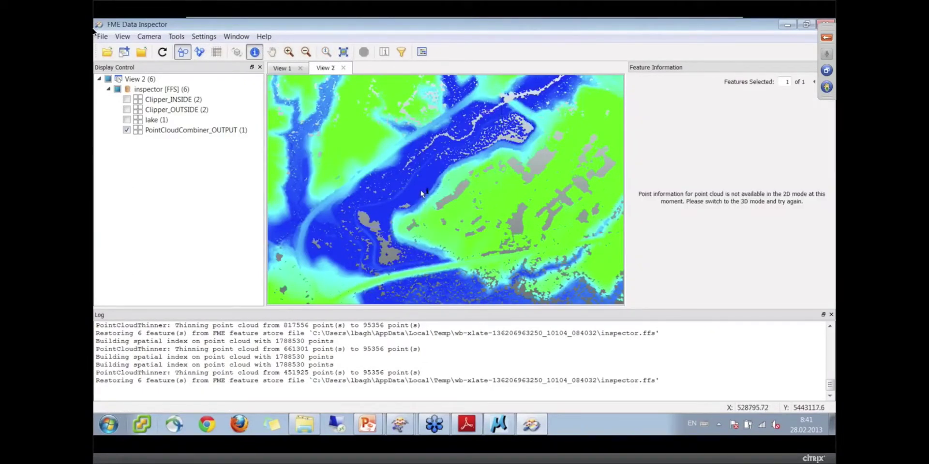
{"action": "left_click", "coordinate": [199, 52]}
{"action": "scroll", "coordinate": [435, 194], "scroll_direction": "up", "scroll_amount": 5}
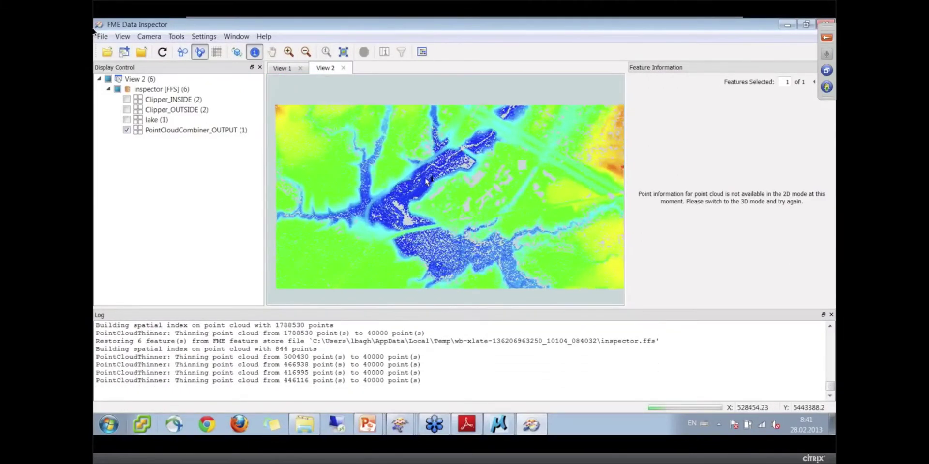
{"action": "scroll", "coordinate": [426, 186], "scroll_direction": "up", "scroll_amount": 2}
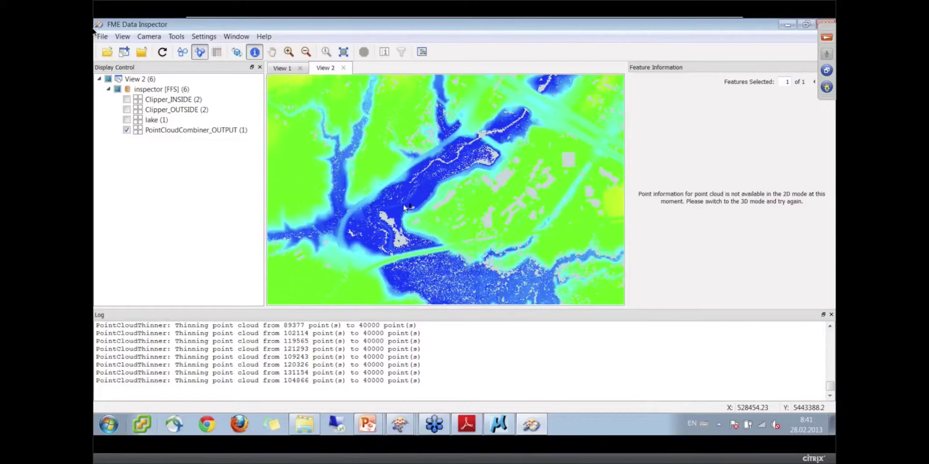
{"action": "left_click", "coordinate": [419, 203]}
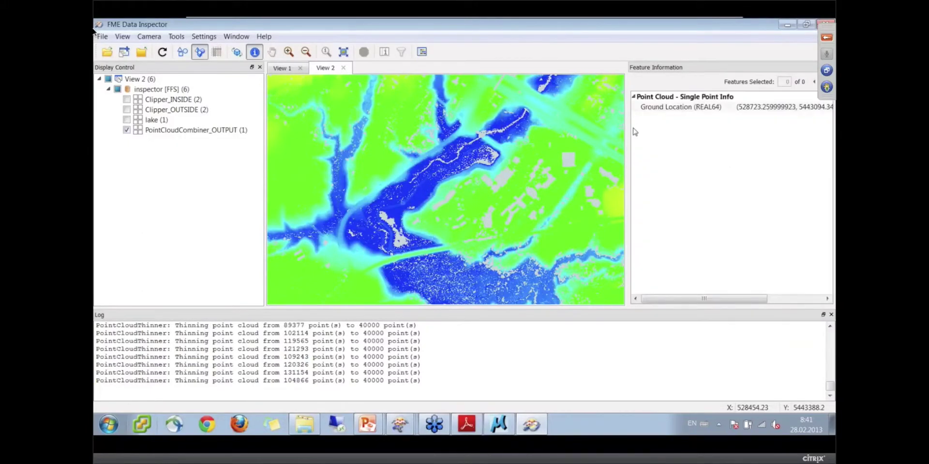
{"action": "left_click_drag", "start_coordinate": [625, 126], "coordinate": [546, 117]}
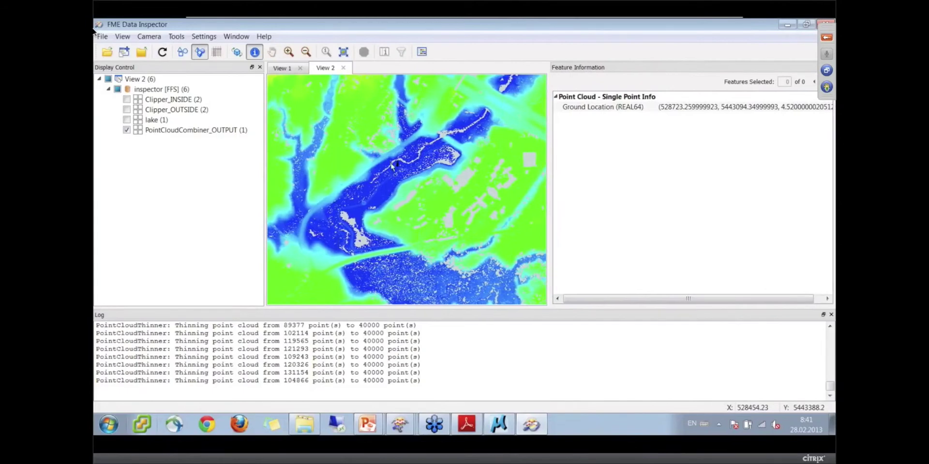
{"action": "scroll", "coordinate": [354, 183], "scroll_direction": "up", "scroll_amount": 2}
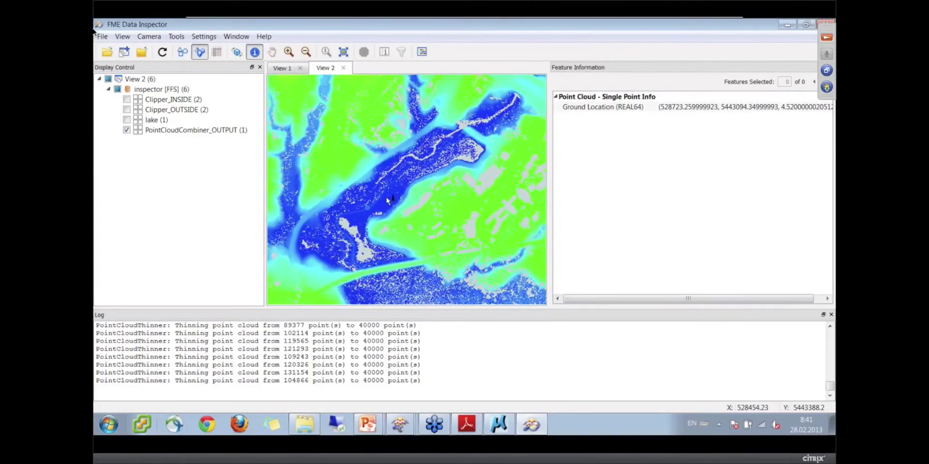
Overlay the lake layer and confirm several lake points read elevation 3.2
{"action": "left_click", "coordinate": [127, 120]}
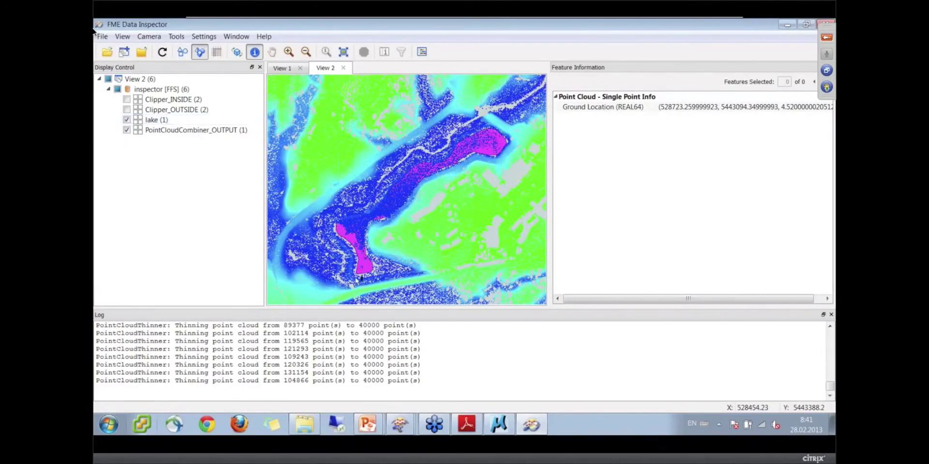
{"action": "left_click", "coordinate": [356, 226]}
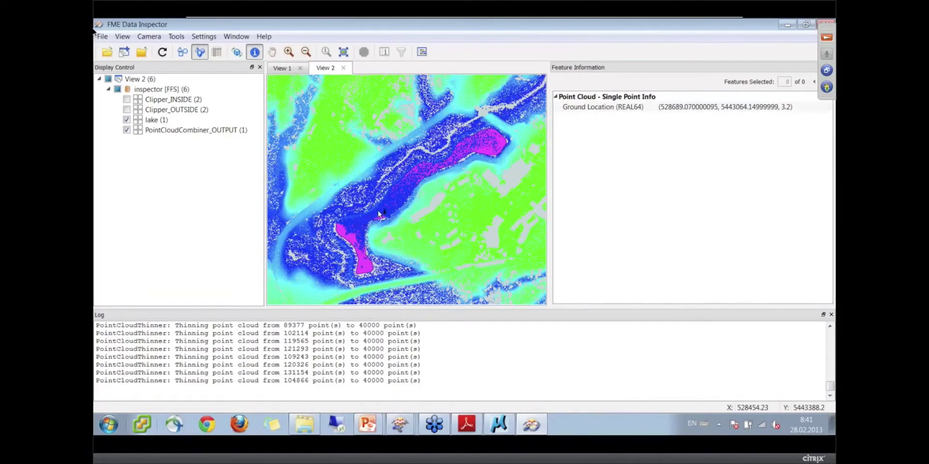
{"action": "left_click", "coordinate": [416, 179]}
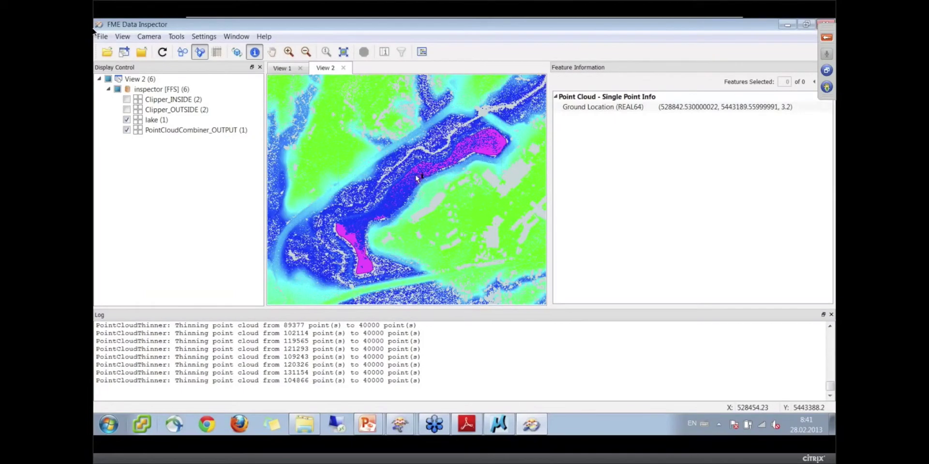
{"action": "left_click", "coordinate": [480, 144]}
{"action": "left_click", "coordinate": [489, 143]}
{"action": "left_click", "coordinate": [475, 142]}
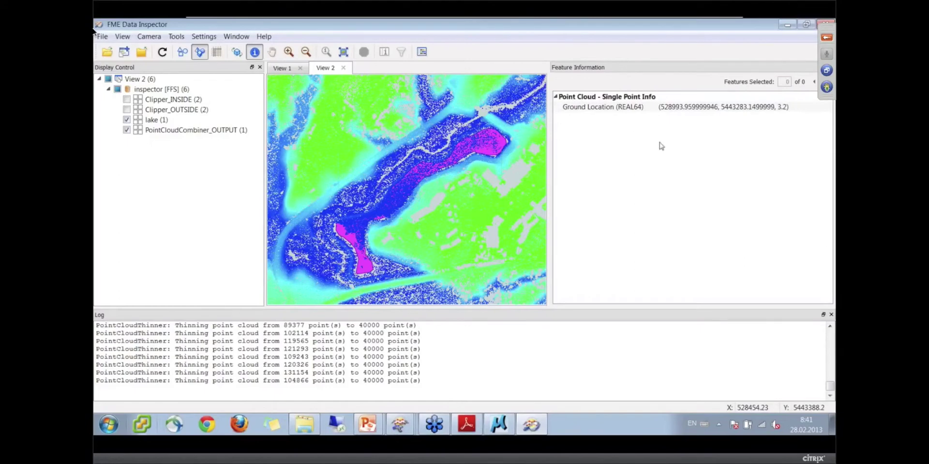
Minimise the Data Inspector to return to the FME Workbench workspace
{"action": "left_click", "coordinate": [783, 25]}
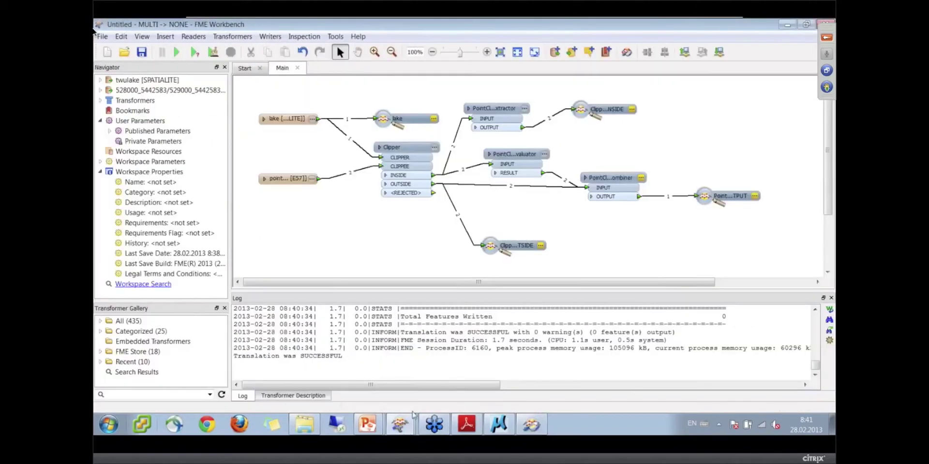
{"action": "mouse_move", "coordinate": [384, 428]}
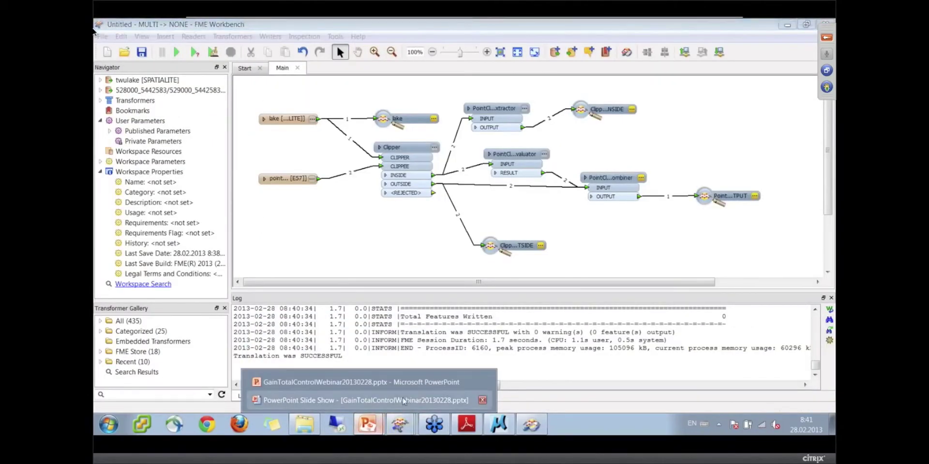